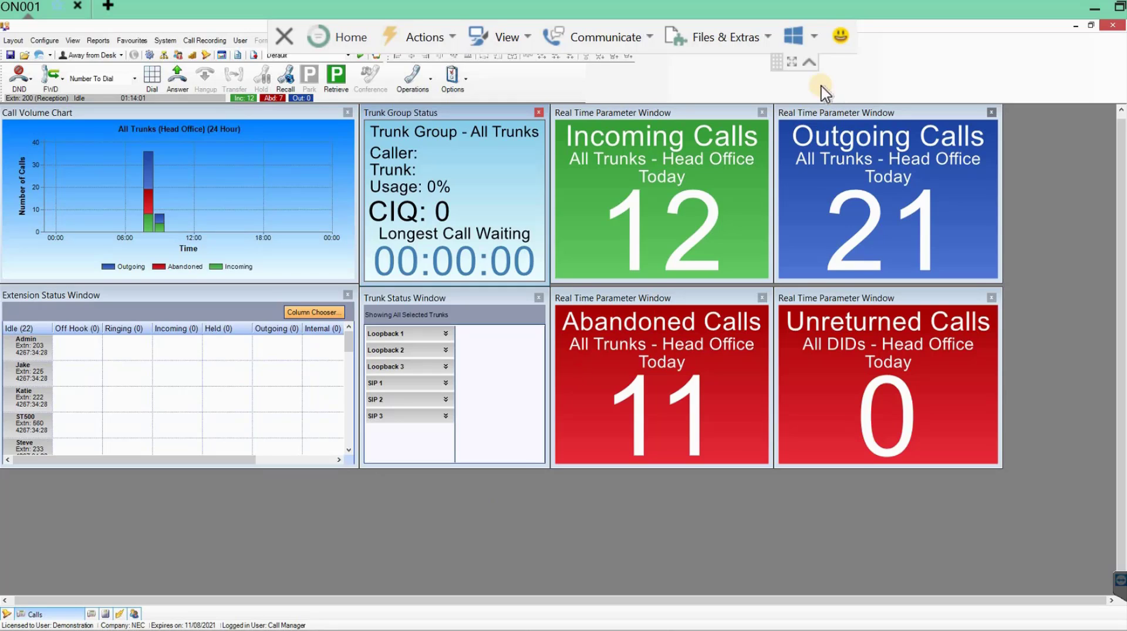
- Open the Calls list and view the available period options, leaving the period at Today
click(808, 63)
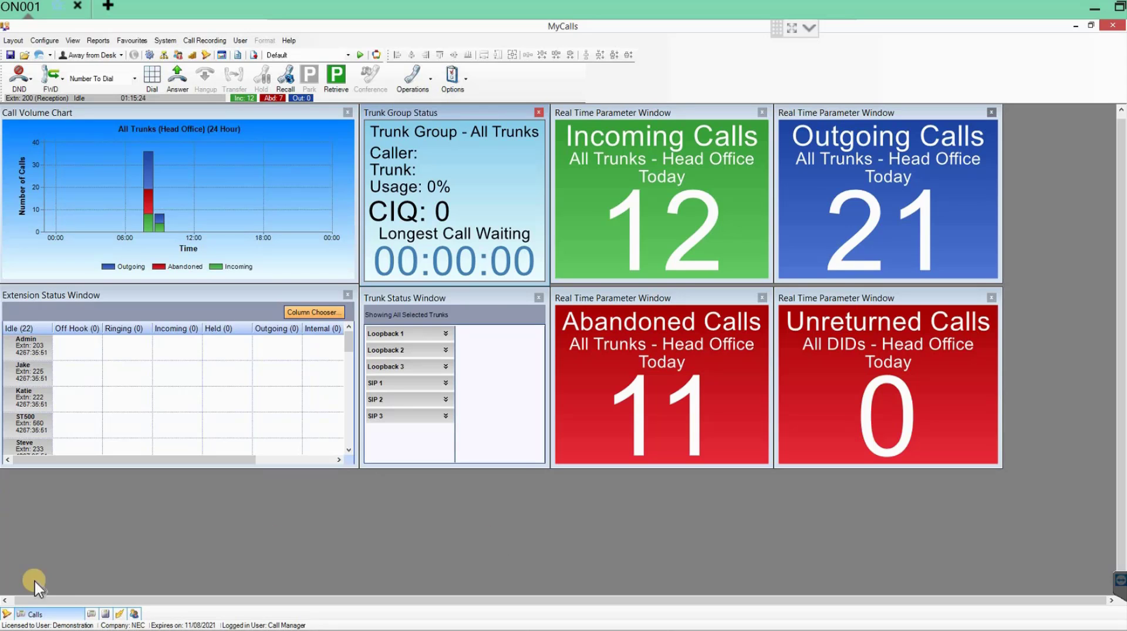
click(49, 617)
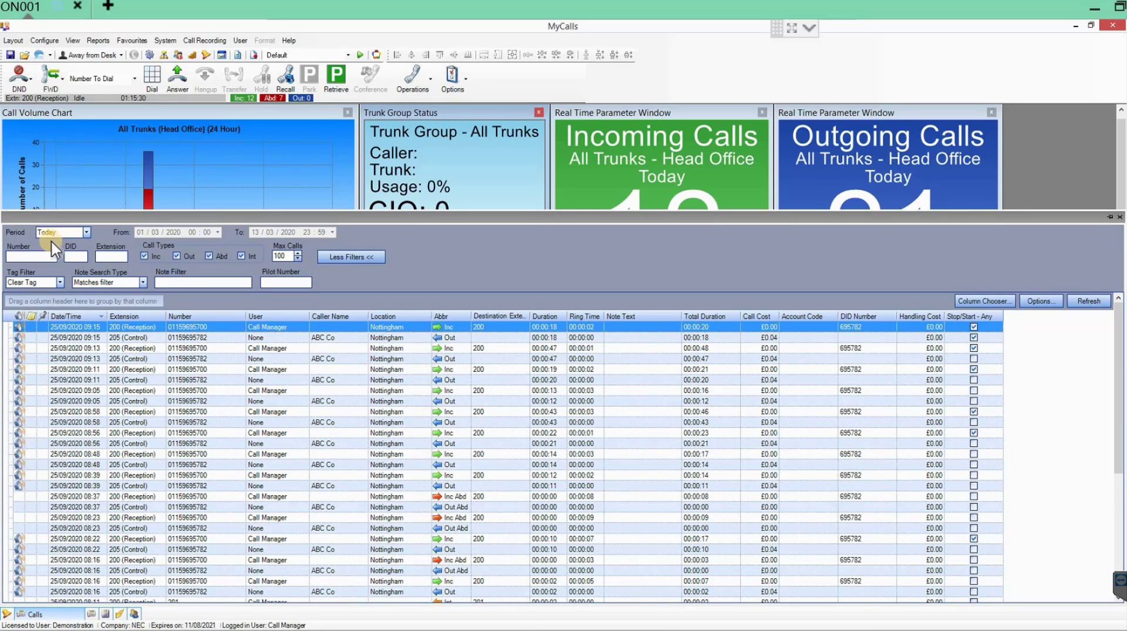
click(85, 232)
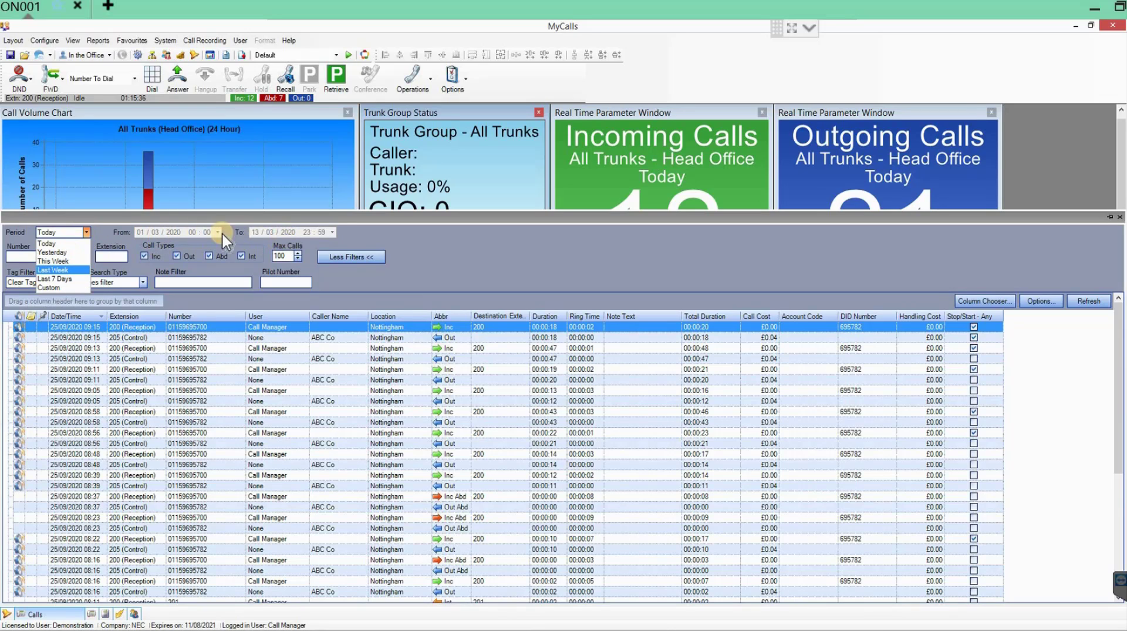
click(449, 244)
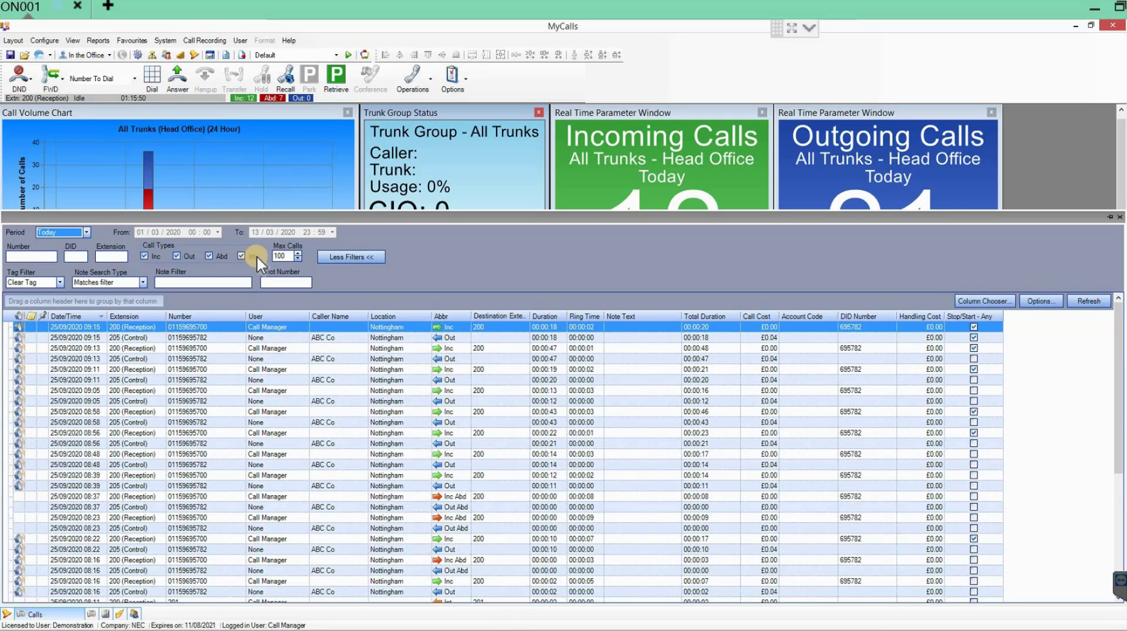
- Filter the call list by extension 200
click(41, 254)
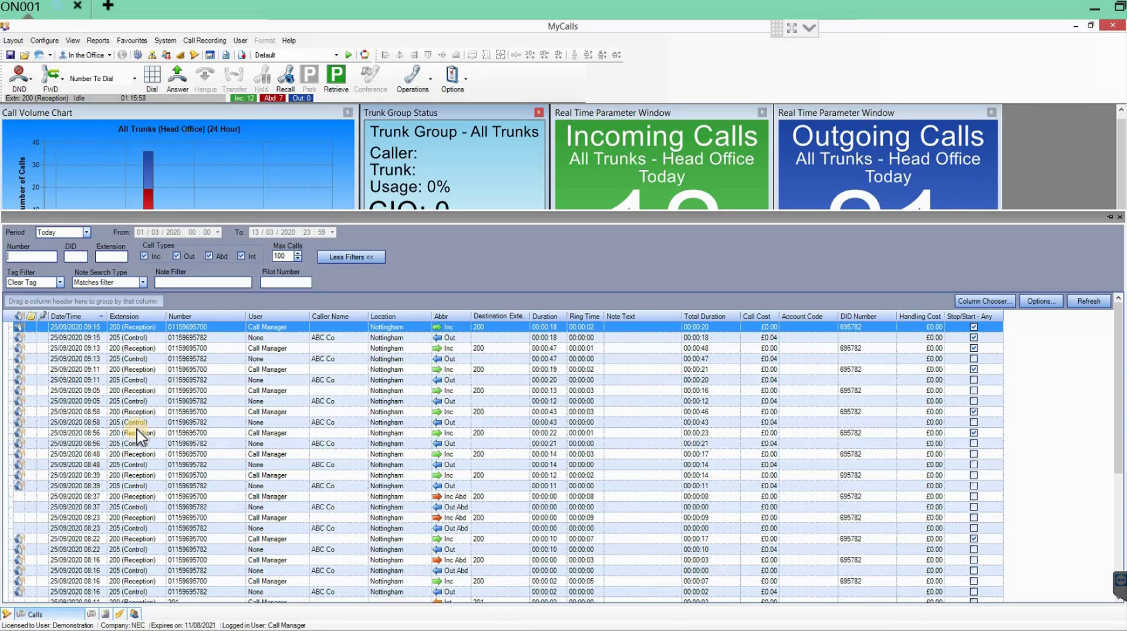
click(74, 255)
click(75, 256)
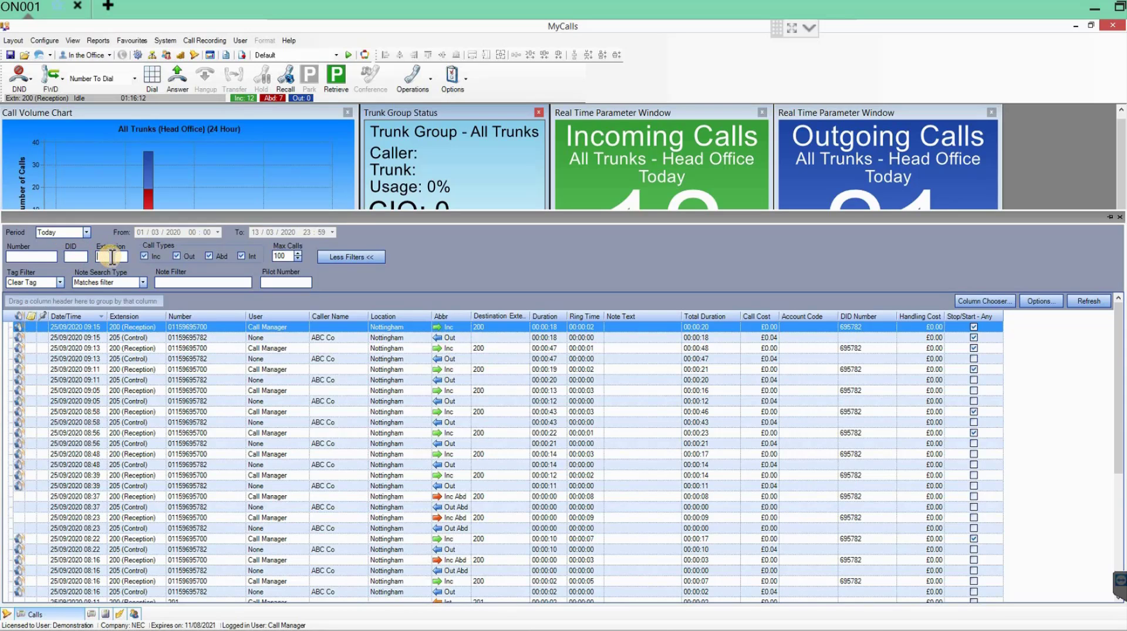
text(200)
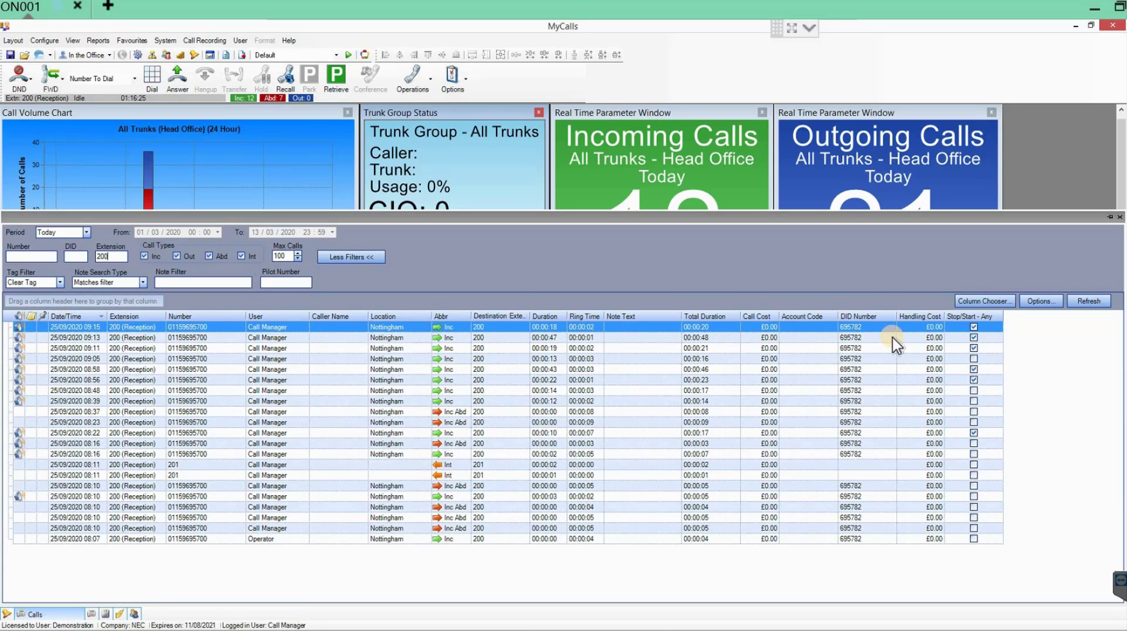
- Look through the additional columns available for the call list in the Column Chooser and close it
click(988, 299)
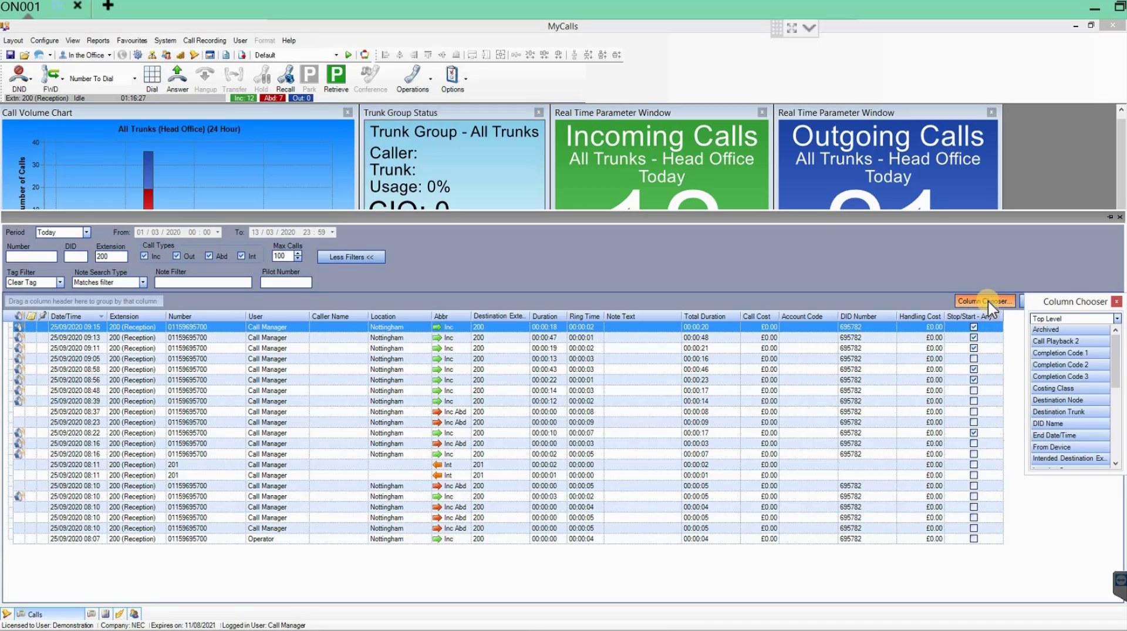
click(1115, 377)
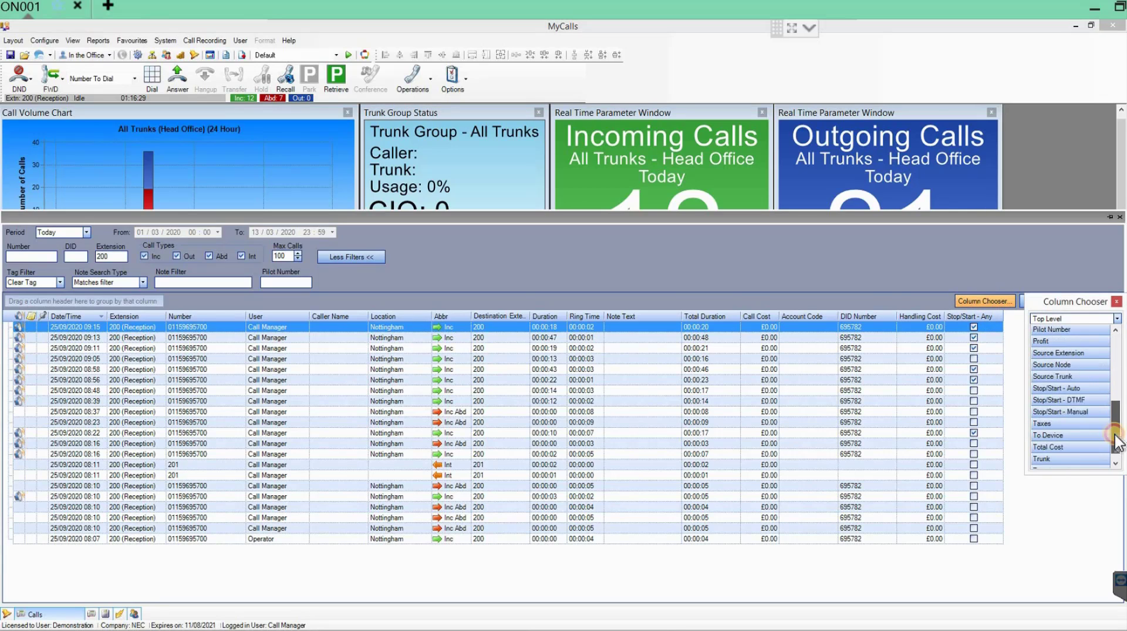
click(1115, 345)
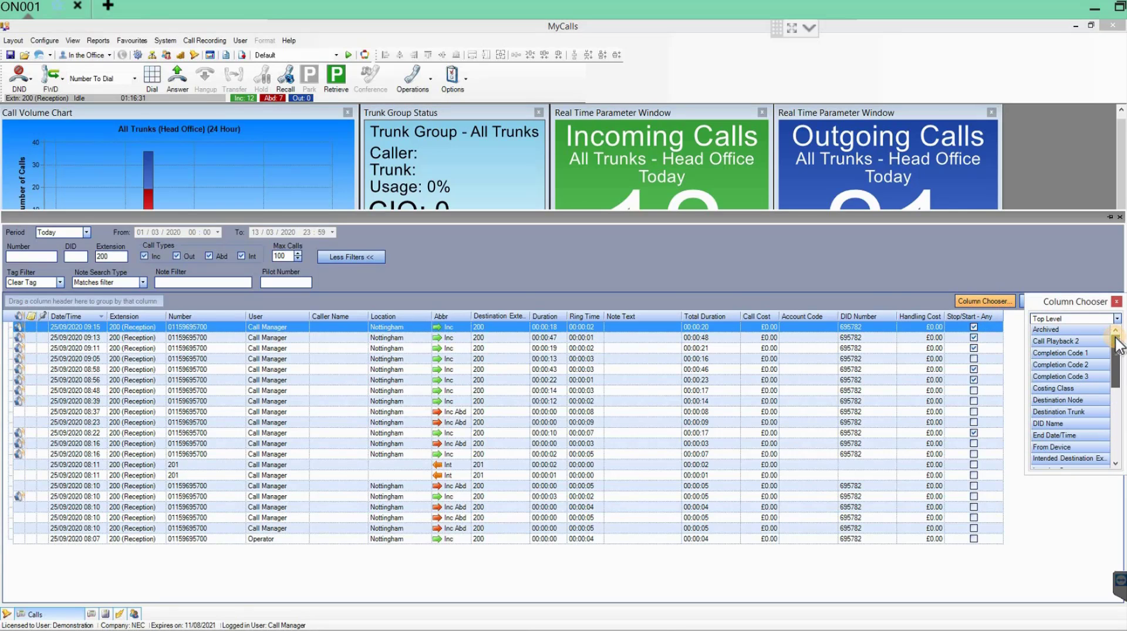
click(1117, 300)
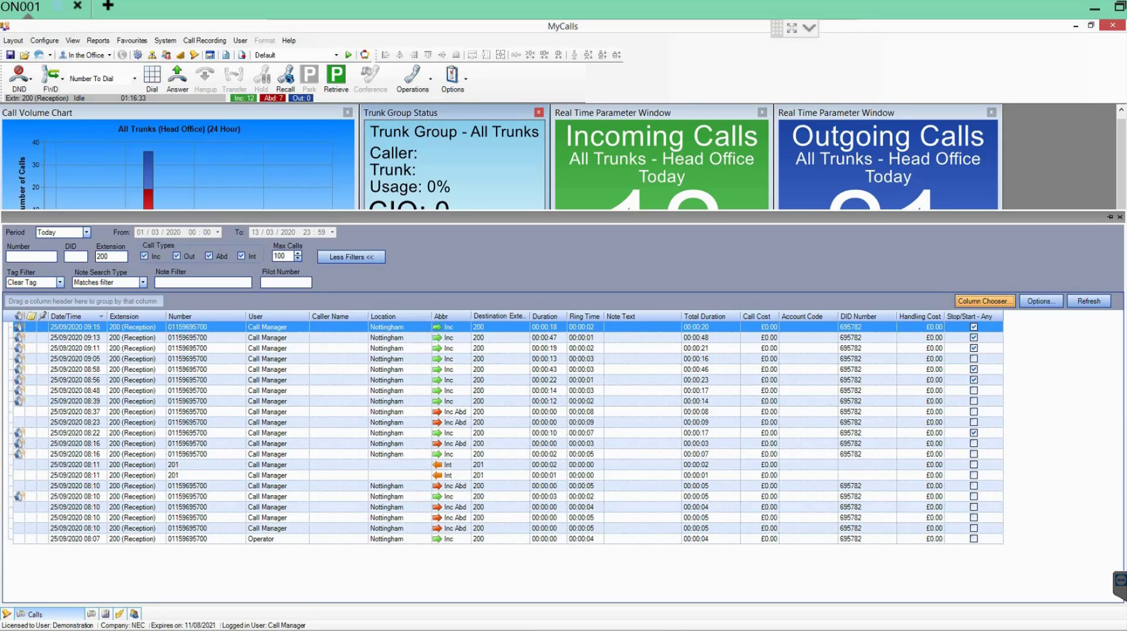
- Clear the extension filter on the call list
click(118, 256)
key(BackSpace)
key(BackSpace)
key(BackSpace)
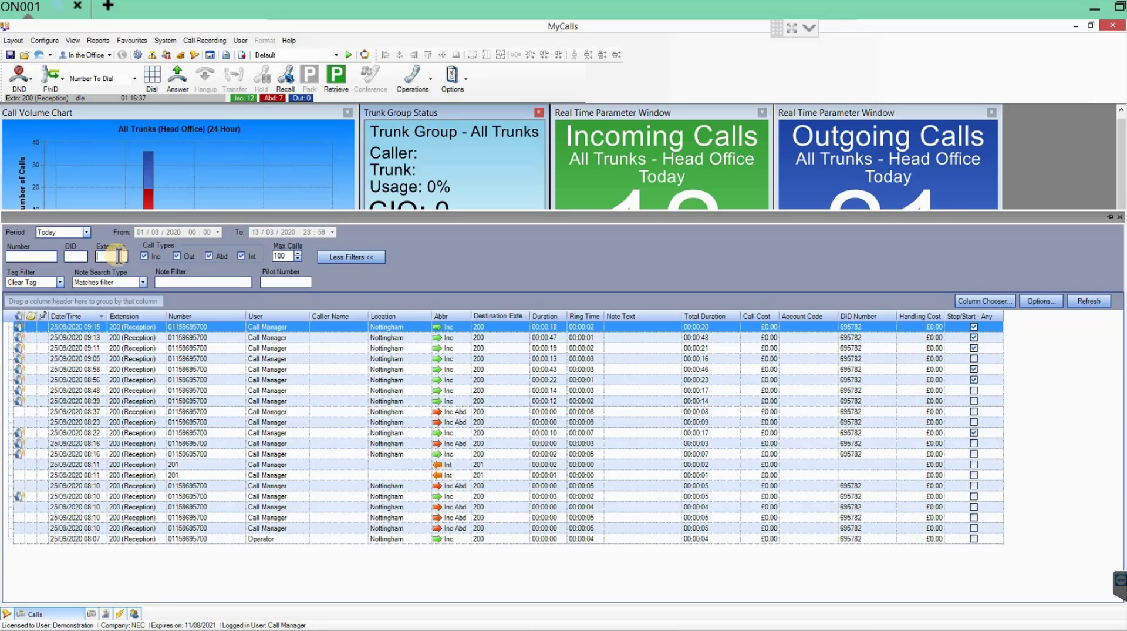
- Add and save the call note "dfd ggghkhkhkhkhk" on the incoming Reception call of 25/09/2020 09:11
click(32, 370)
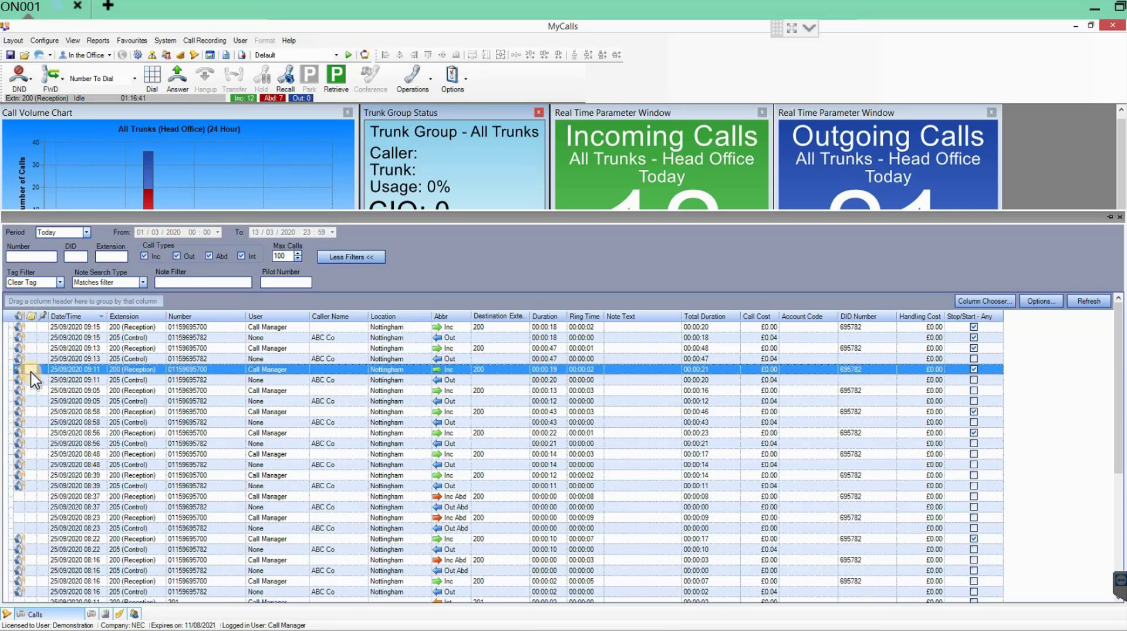
click(32, 373)
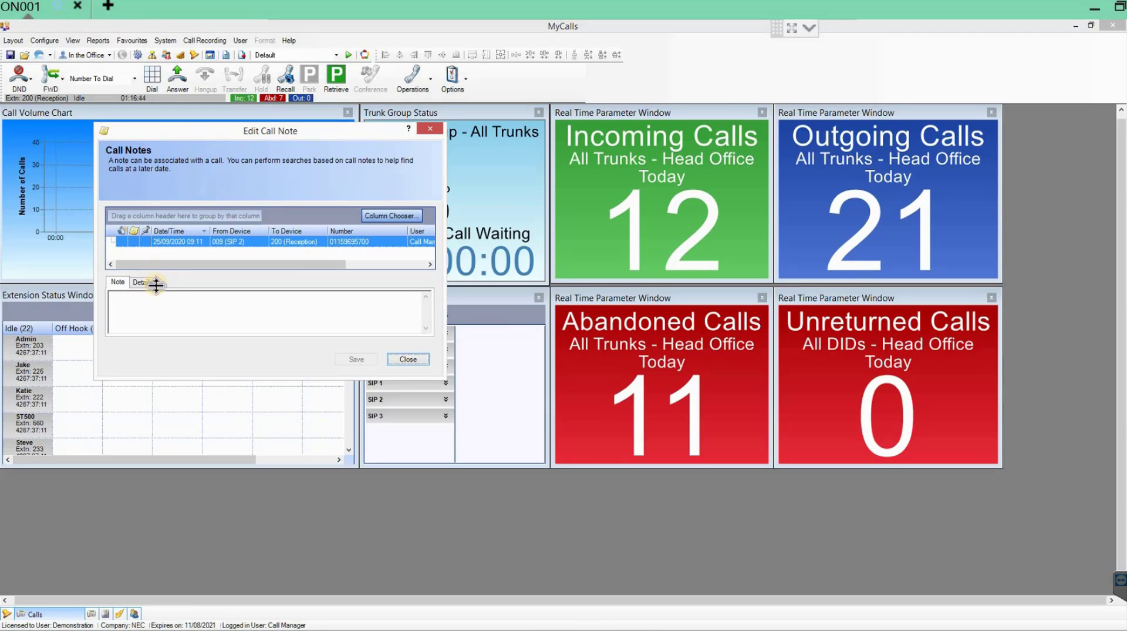
click(167, 303)
text(dfd ggghkhkhkhkhk)
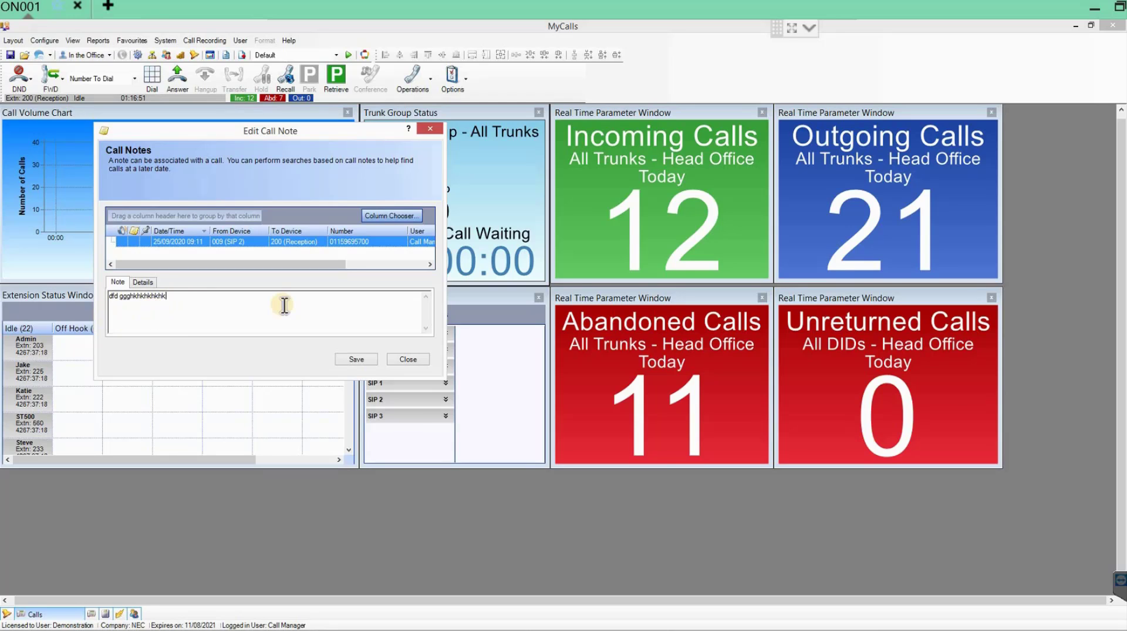
click(357, 359)
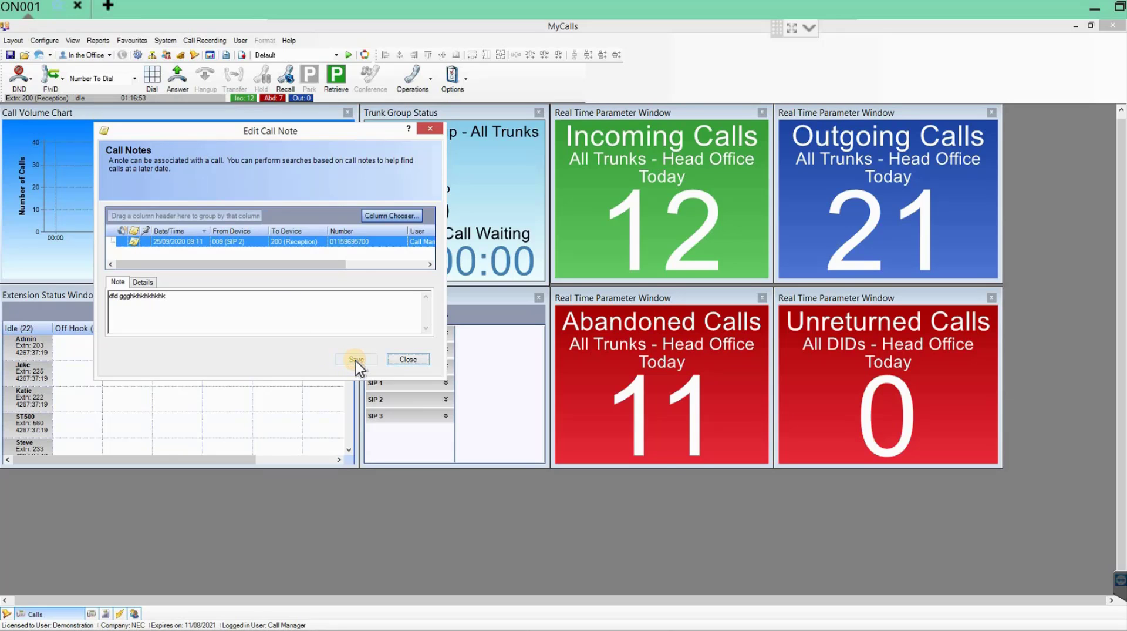
click(411, 360)
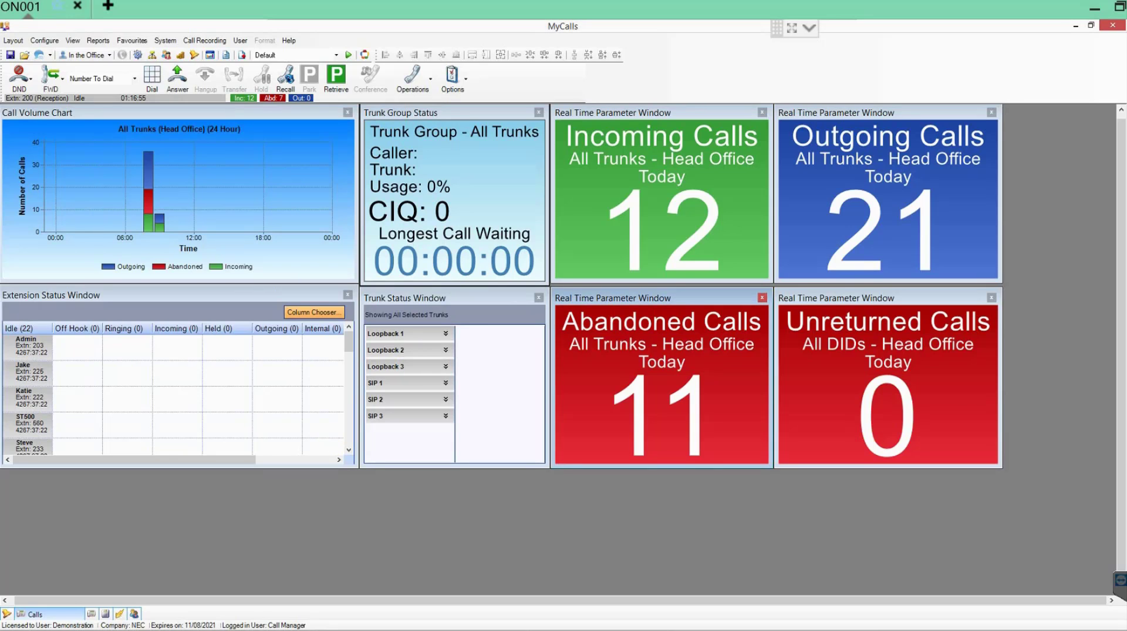
- Reopen the Calls list and filter it by the note text "dfd"
click(47, 614)
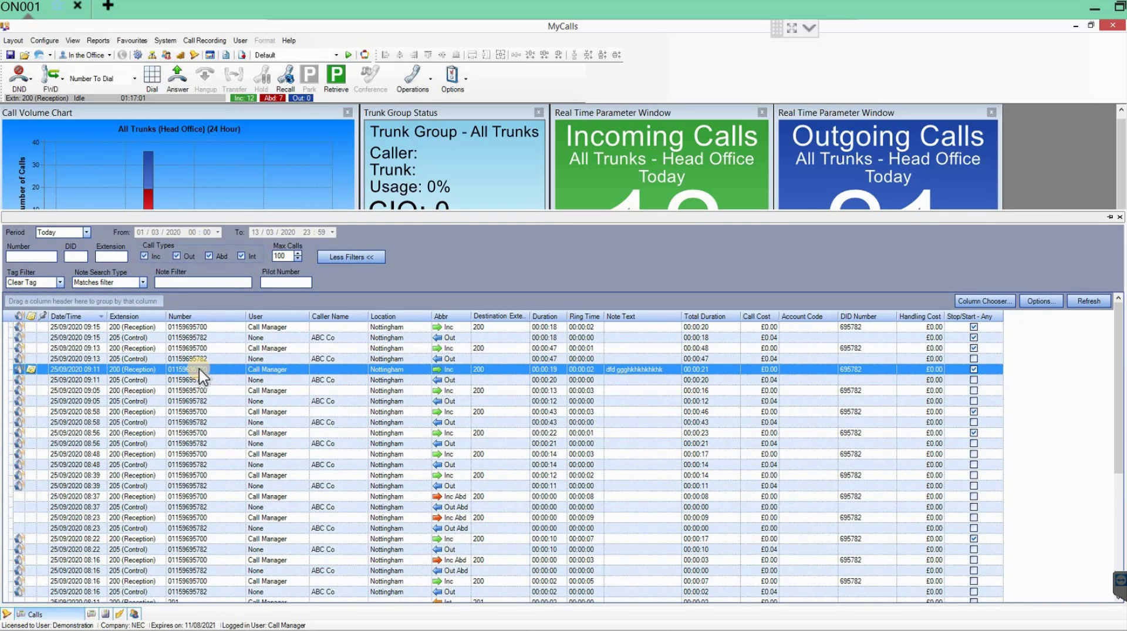
click(185, 281)
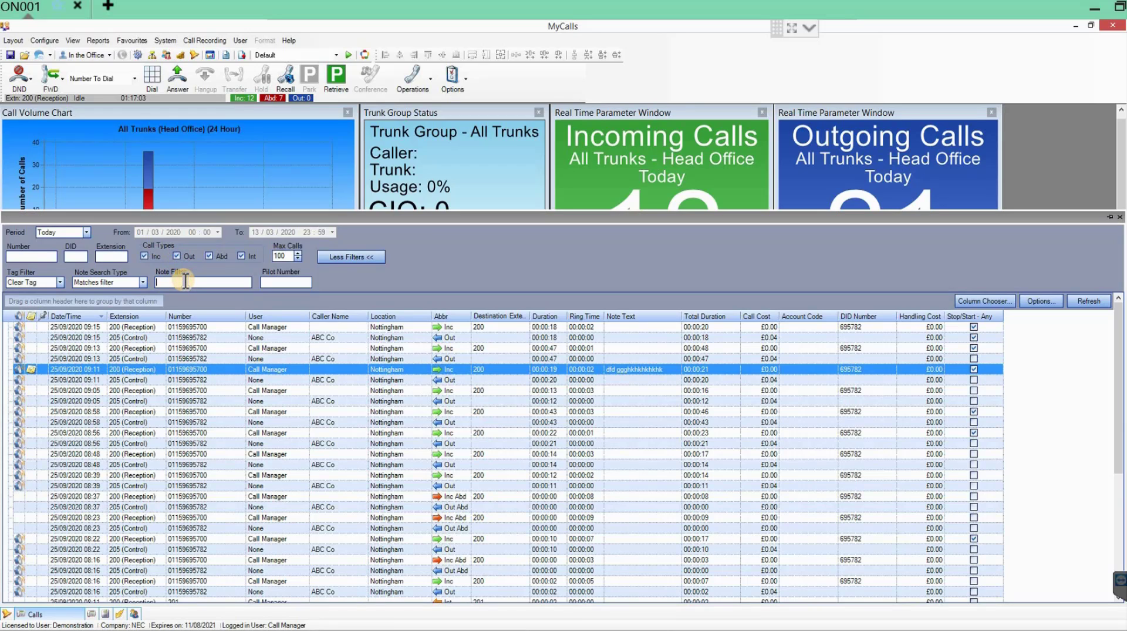
text(dfd)
key(Return)
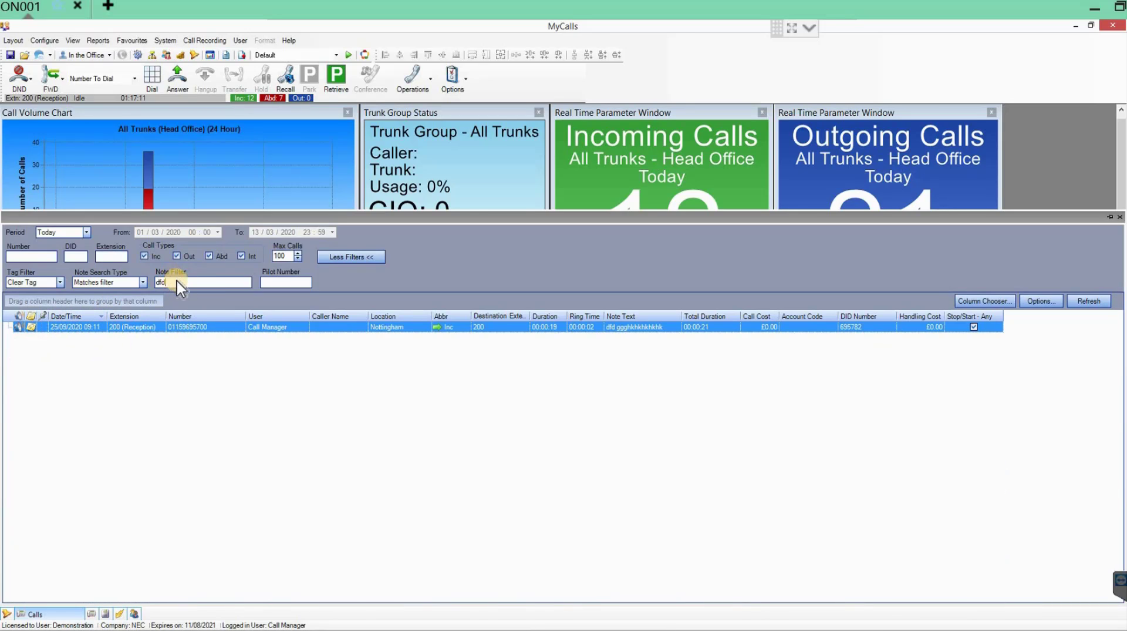
- Remove the note text filter from the call list
key(BackSpace)
key(BackSpace)
key(BackSpace)
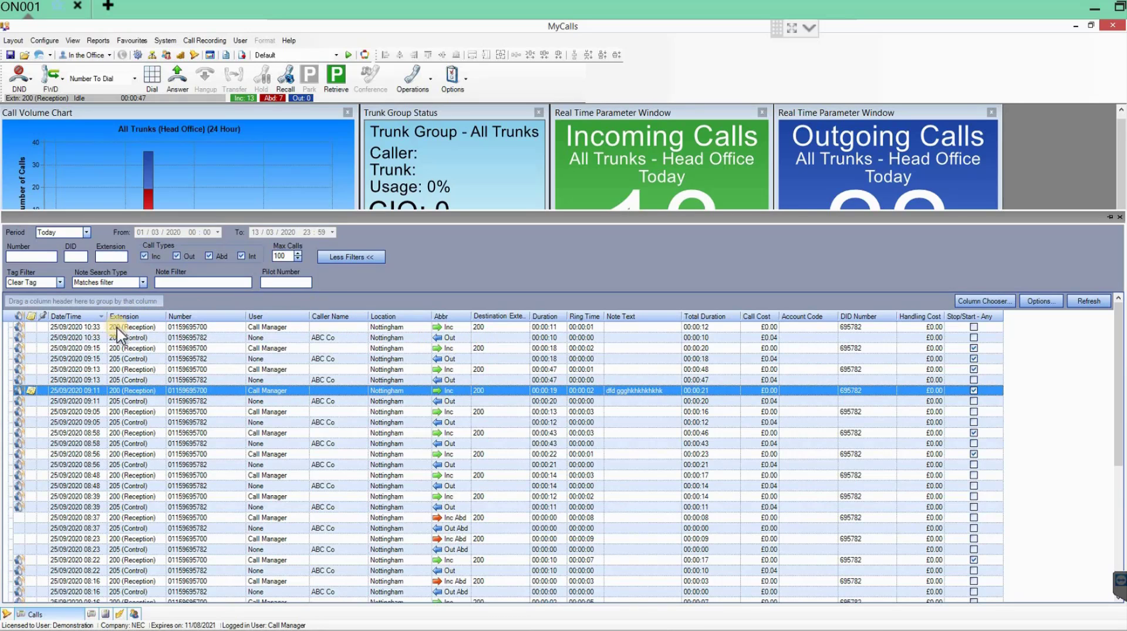
- Open the recording of the incoming 25/09/2020 10:33 Reception call in the Call Player and play its beginning
double_click(18, 327)
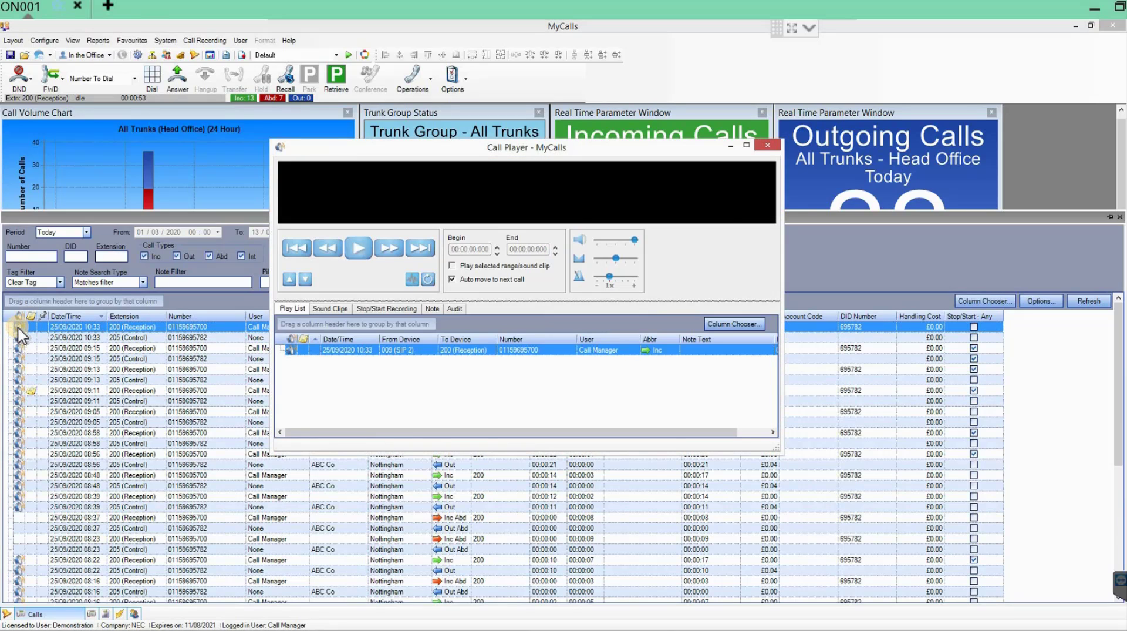
click(358, 248)
click(358, 248)
click(455, 177)
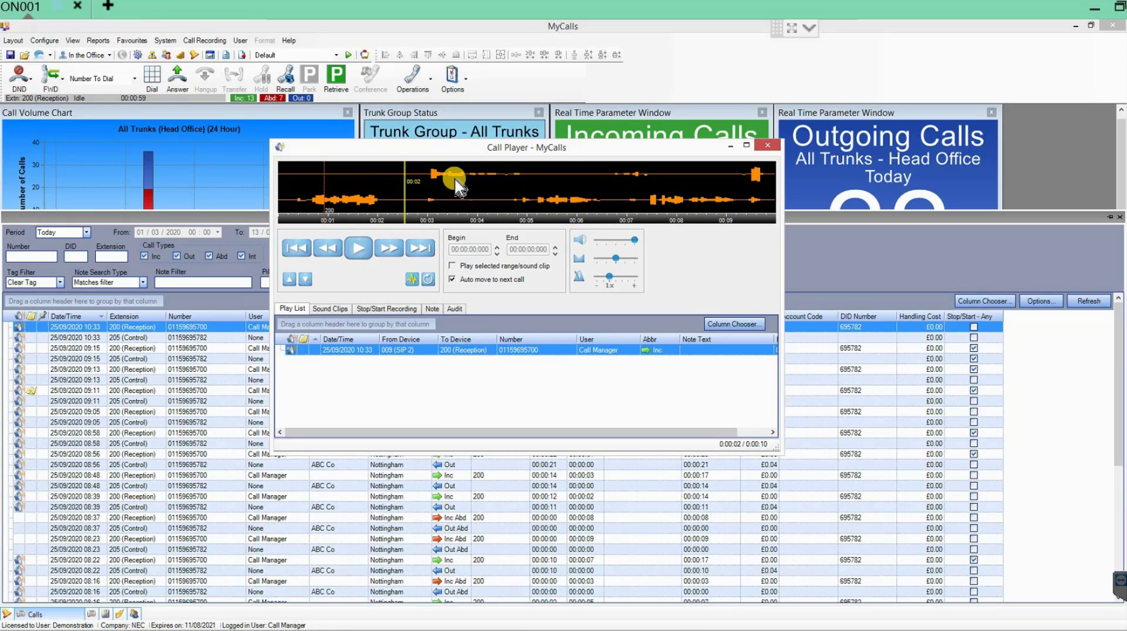
click(449, 277)
- Export the call audio to the Desktop as a Microsoft WAV file with the suggested file name
drag(607, 152, 552, 175)
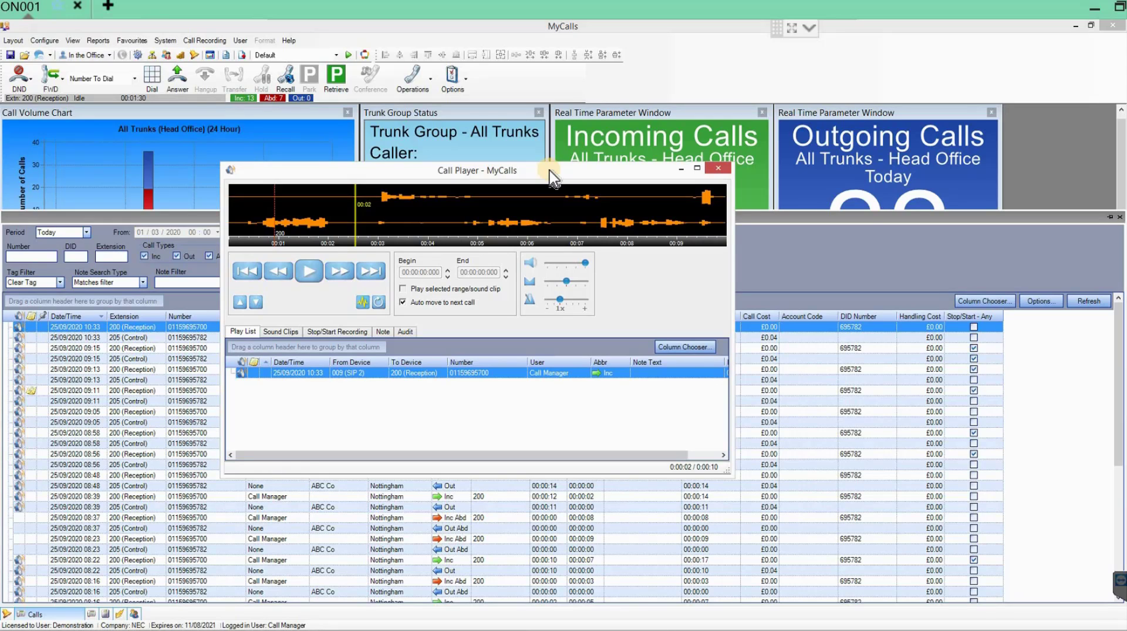
right_click(413, 217)
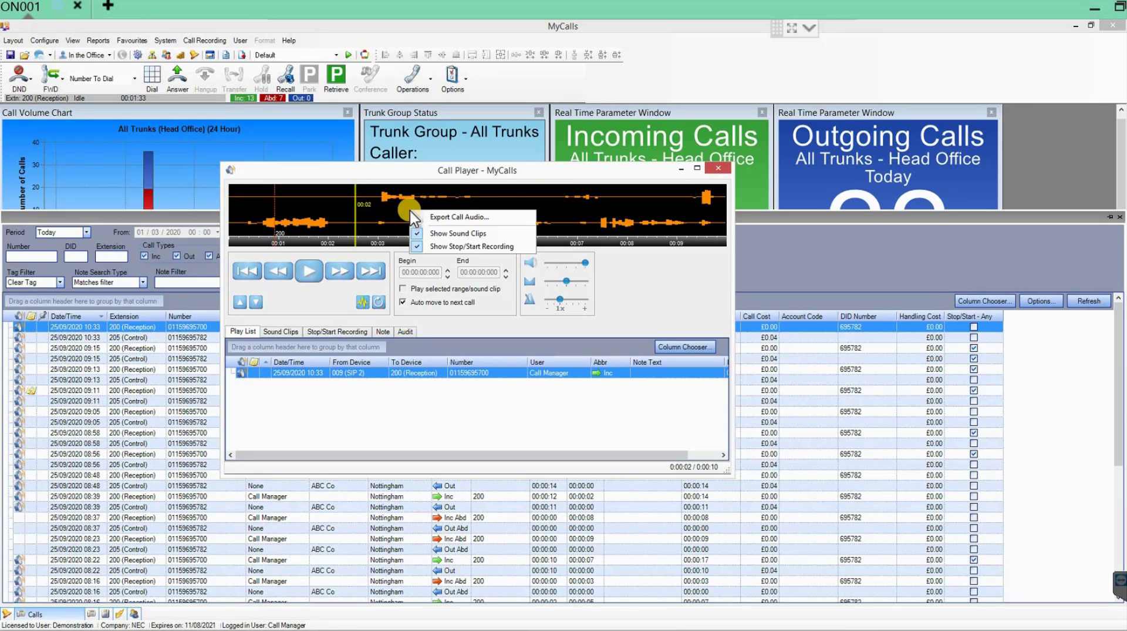
click(458, 217)
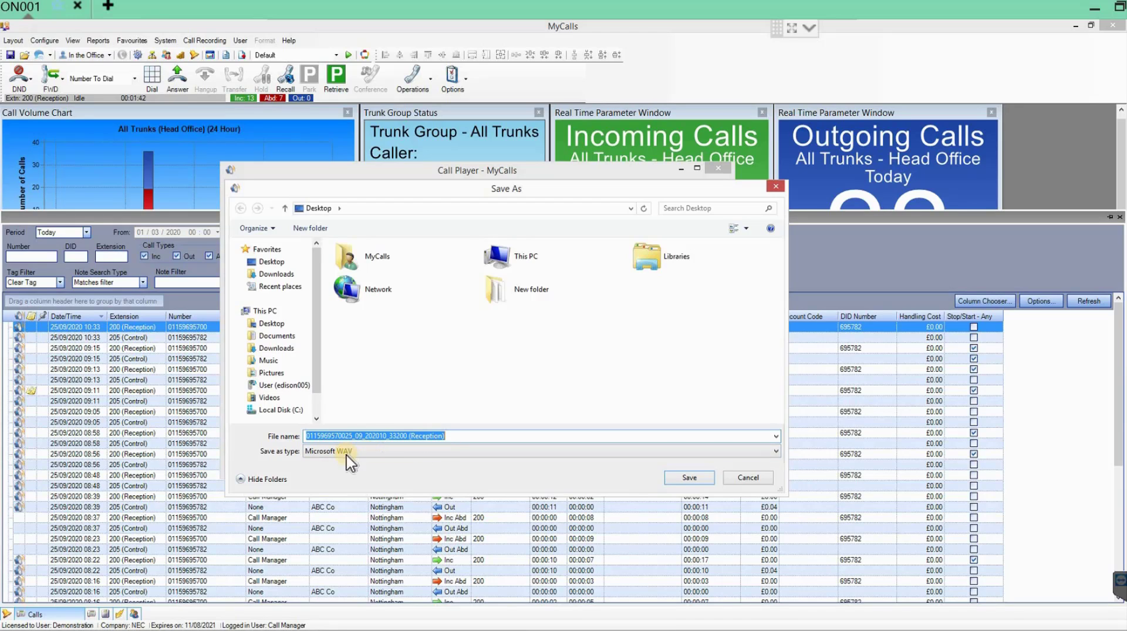
click(383, 456)
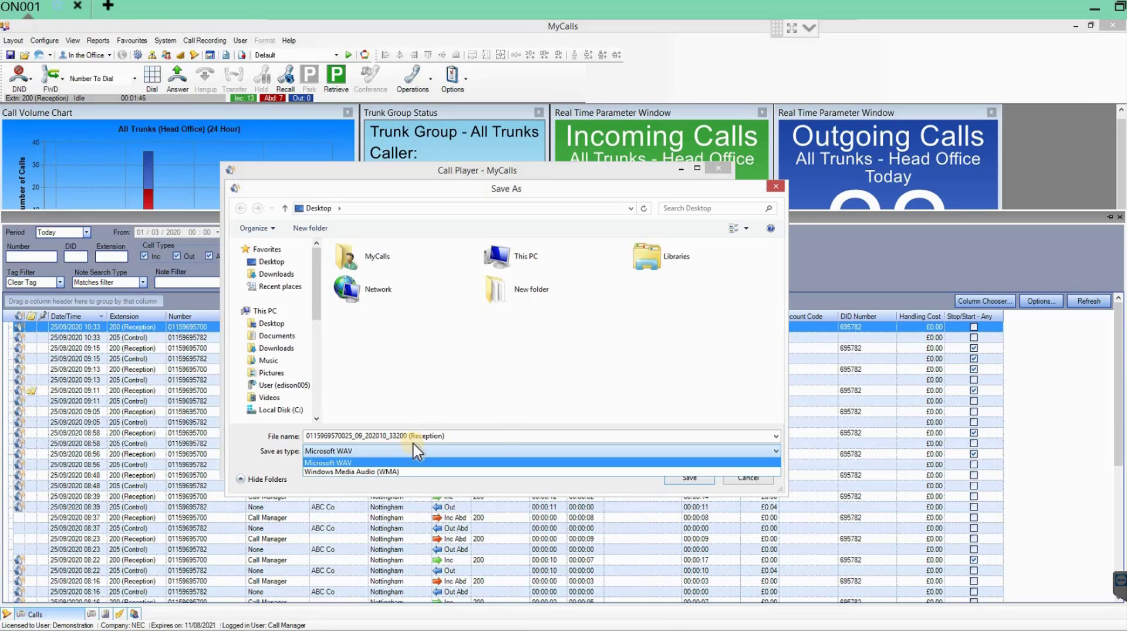
click(502, 435)
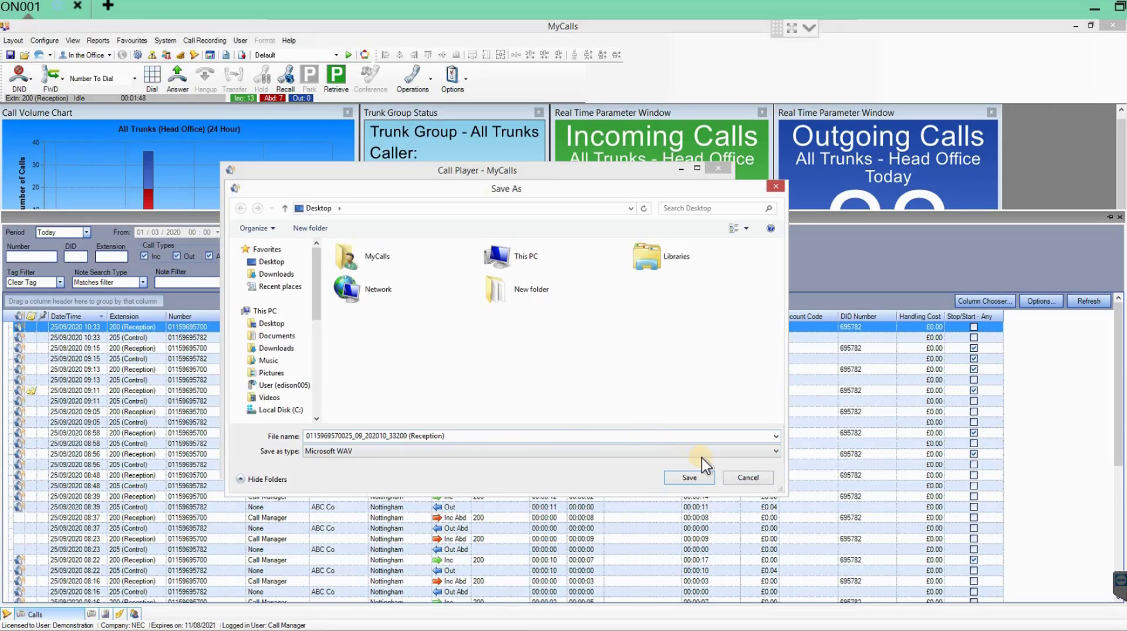
click(689, 478)
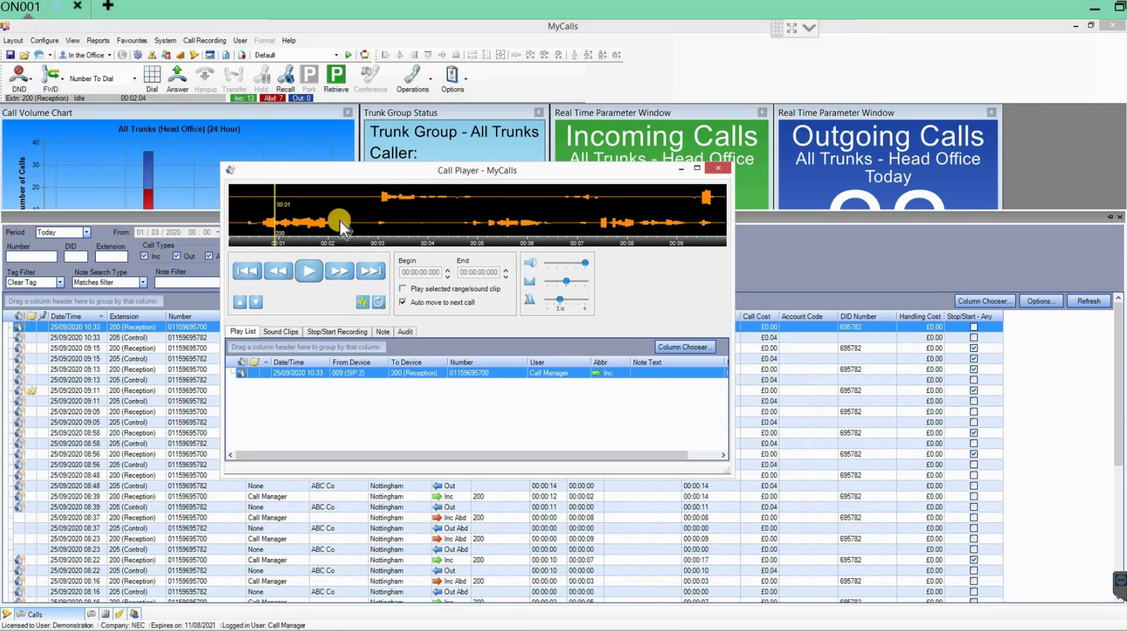
- Add the recording section from 00:00:07:819 to 00:00:08:924 as a sound clip and open the call's sound clips list
click(308, 272)
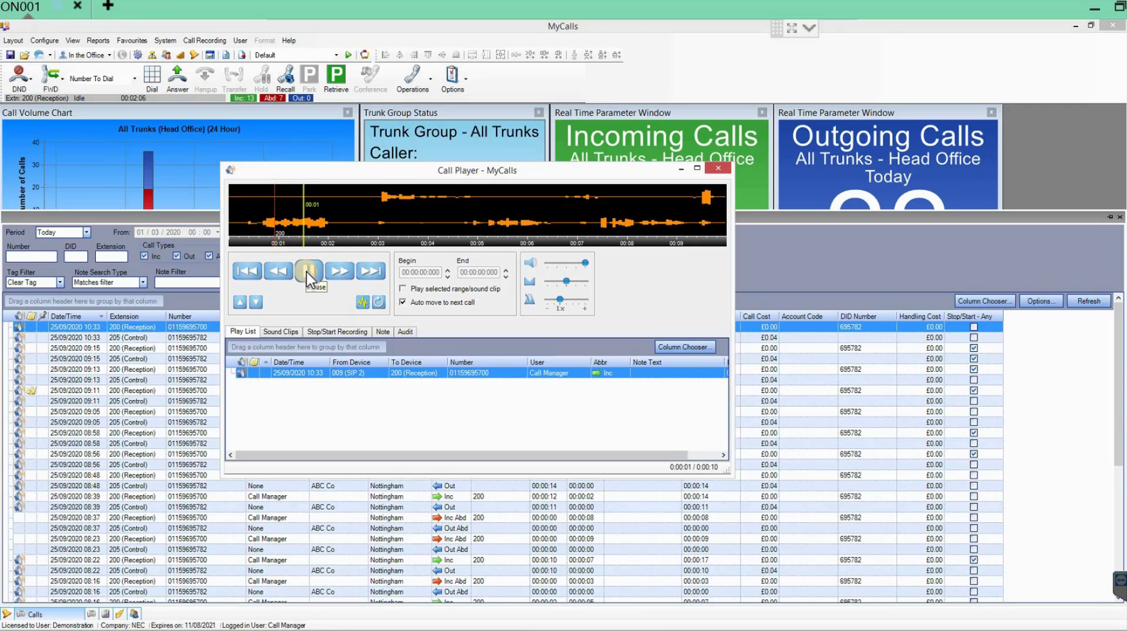
click(308, 272)
drag(423, 198, 533, 198)
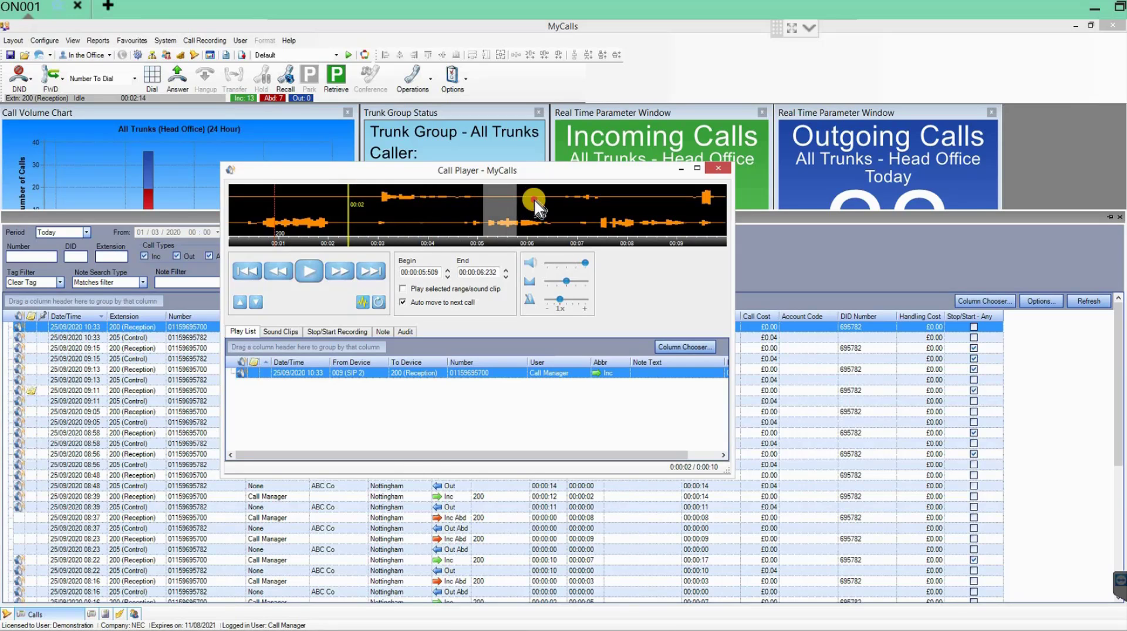
drag(635, 202, 643, 202)
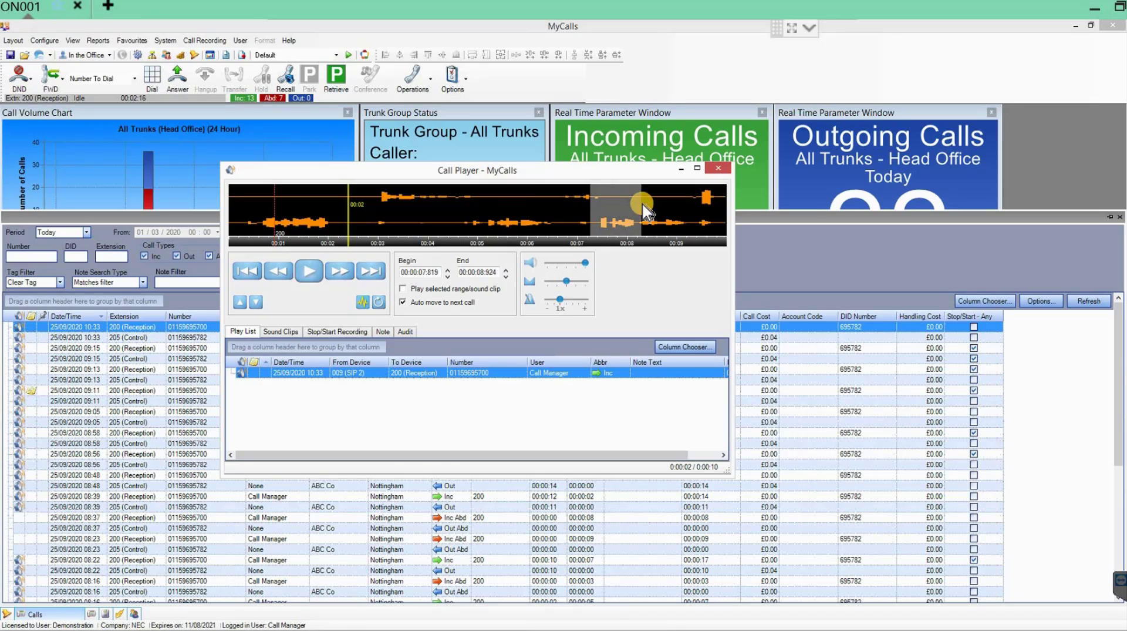
right_click(617, 200)
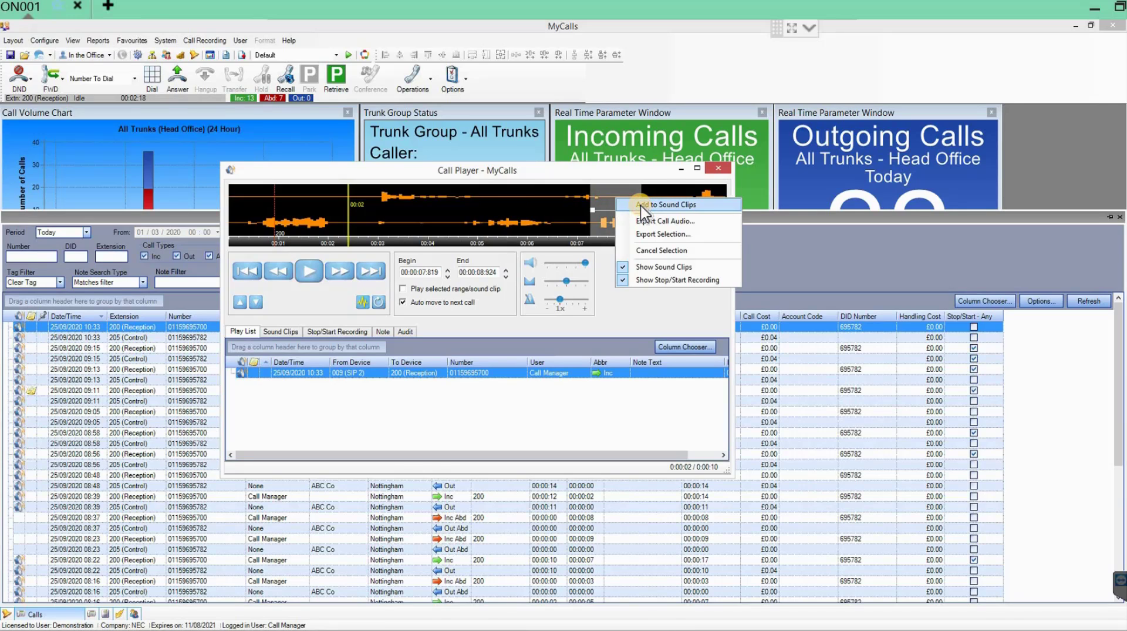
click(640, 206)
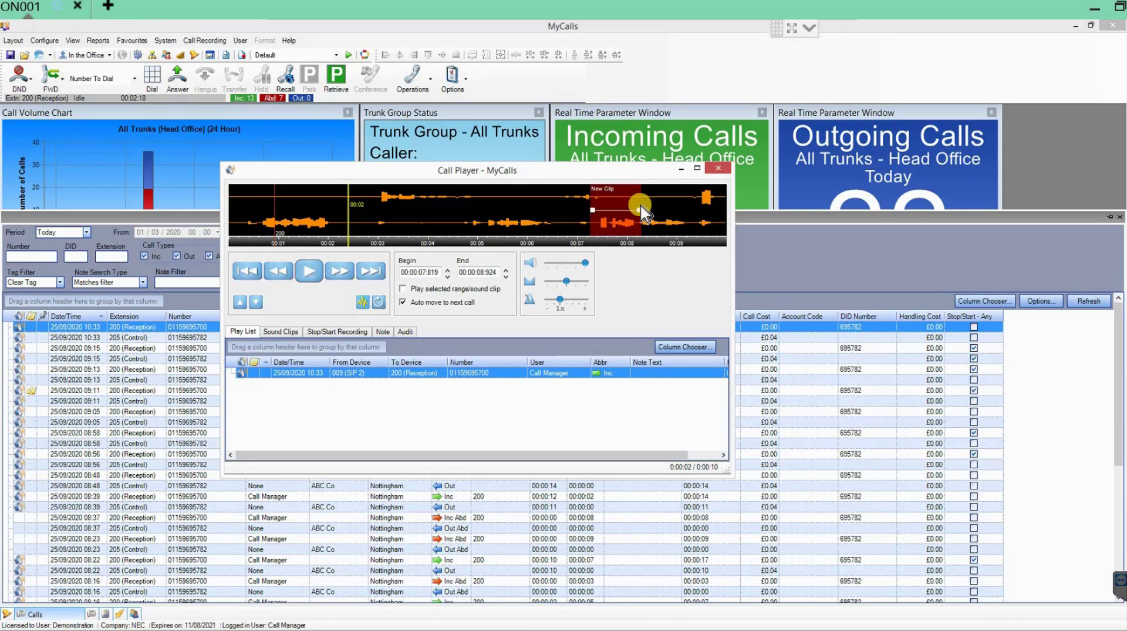
click(280, 332)
click(598, 192)
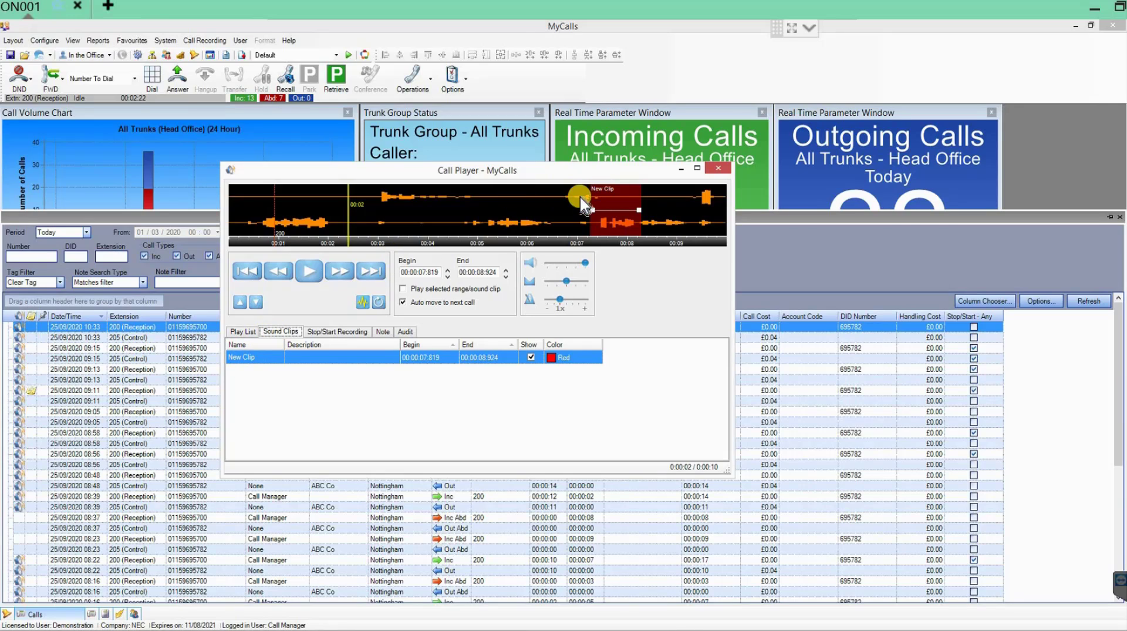
- Rename the new sound clip as Dispute and fill in its description with random placeholder text
click(259, 358)
text(Dispute)
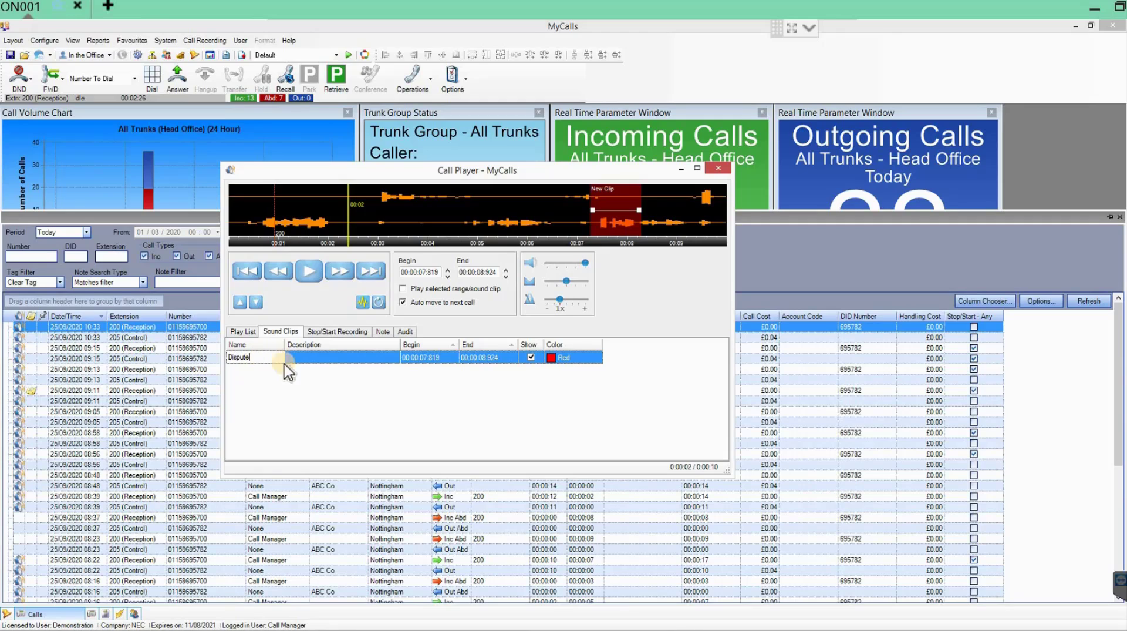
click(321, 356)
text(uiwjdlajdlkjdljaldkajdlakjs)
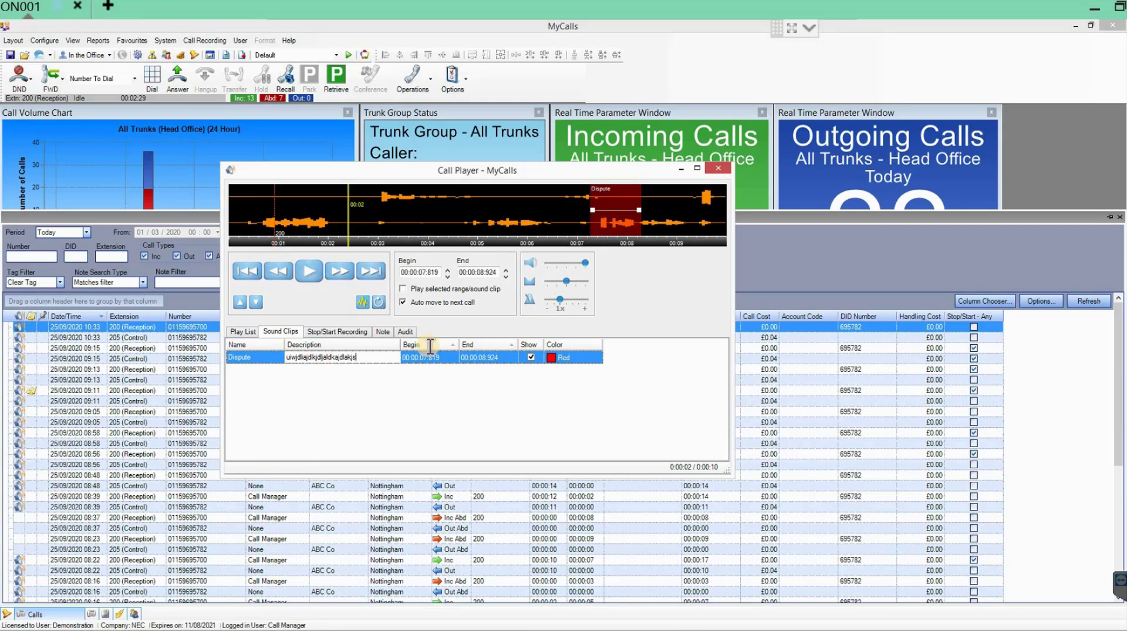
- Change the Dispute sound clip's colour to Sea Green
click(587, 358)
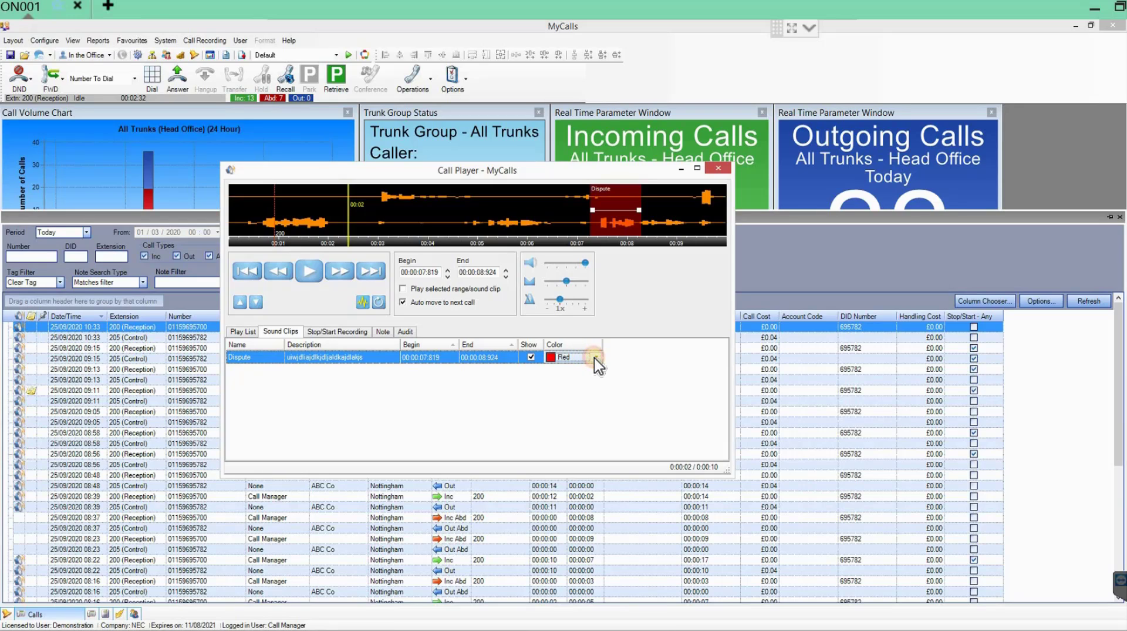
click(595, 357)
click(586, 393)
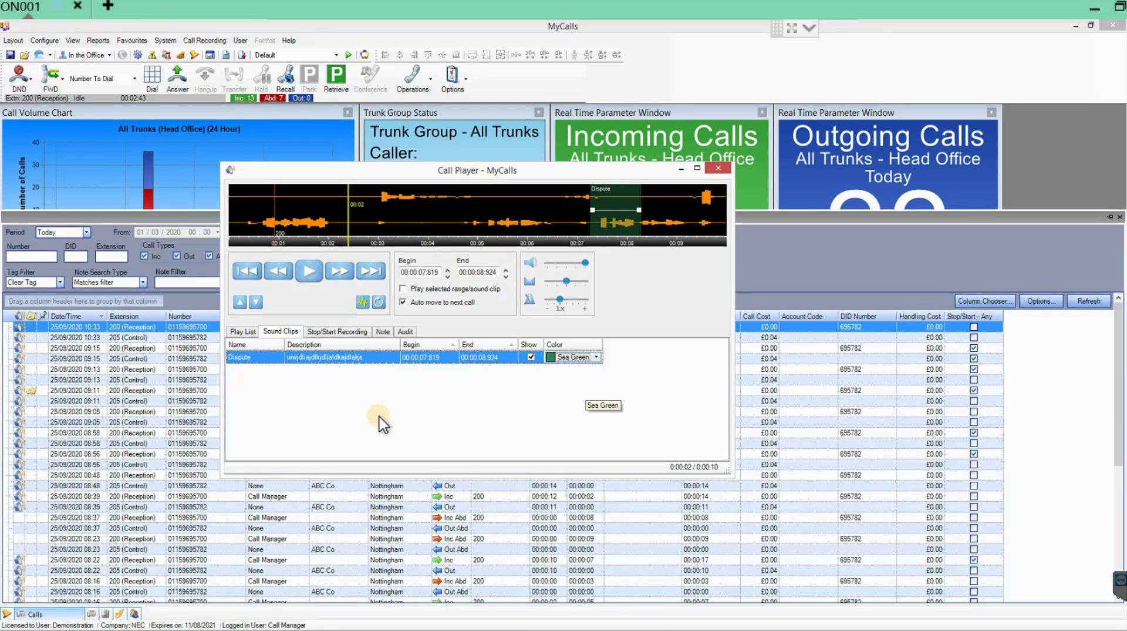
- View the call's audit history and its stop/start recording log, and close the Call Player
click(407, 332)
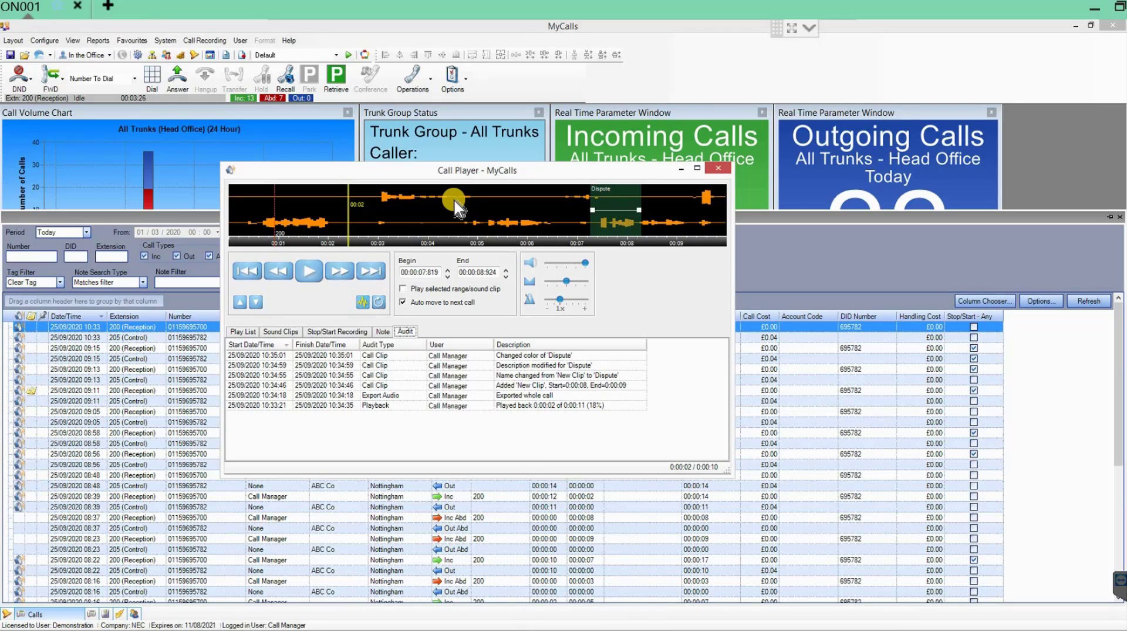
click(326, 333)
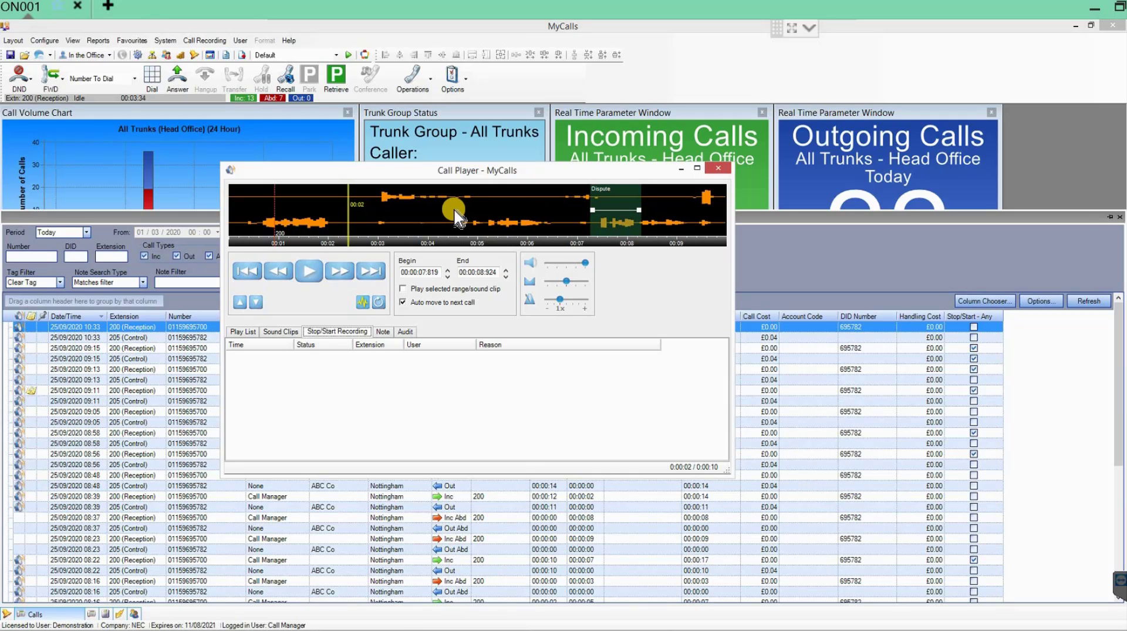
click(718, 168)
- Hide the call list, and manually stop and restart the recording of the active incoming call
click(1110, 216)
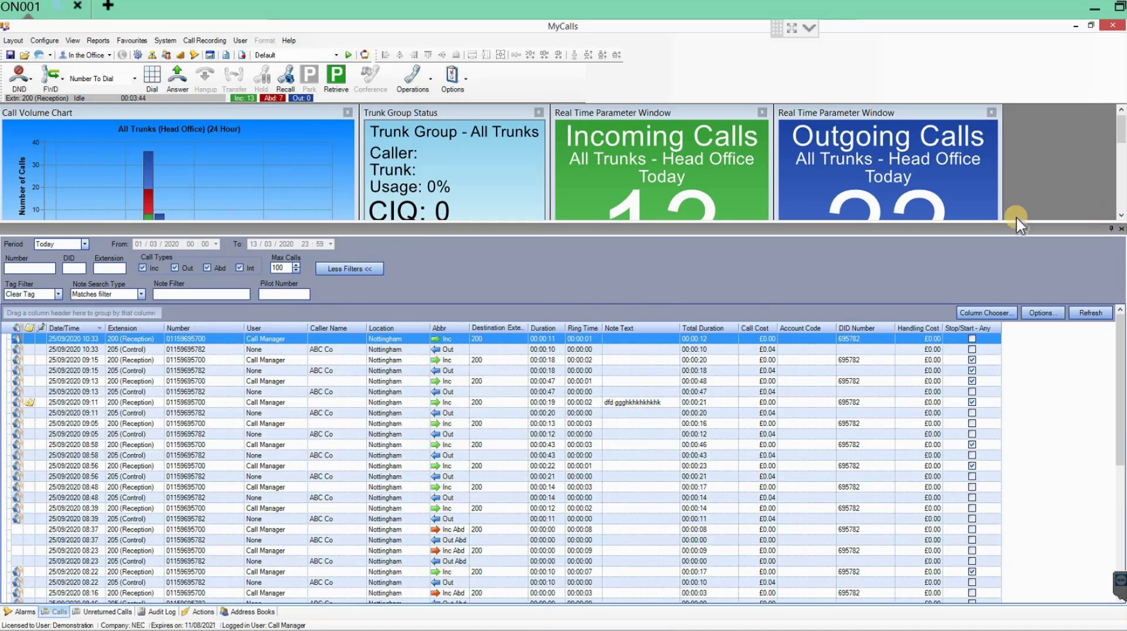
click(1110, 229)
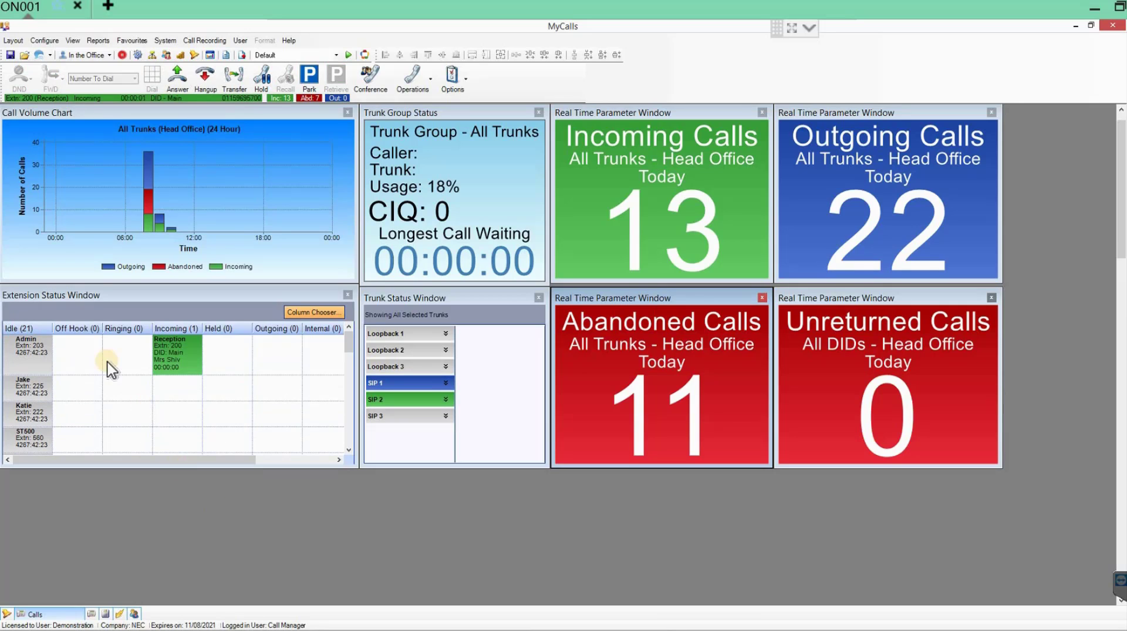
click(120, 57)
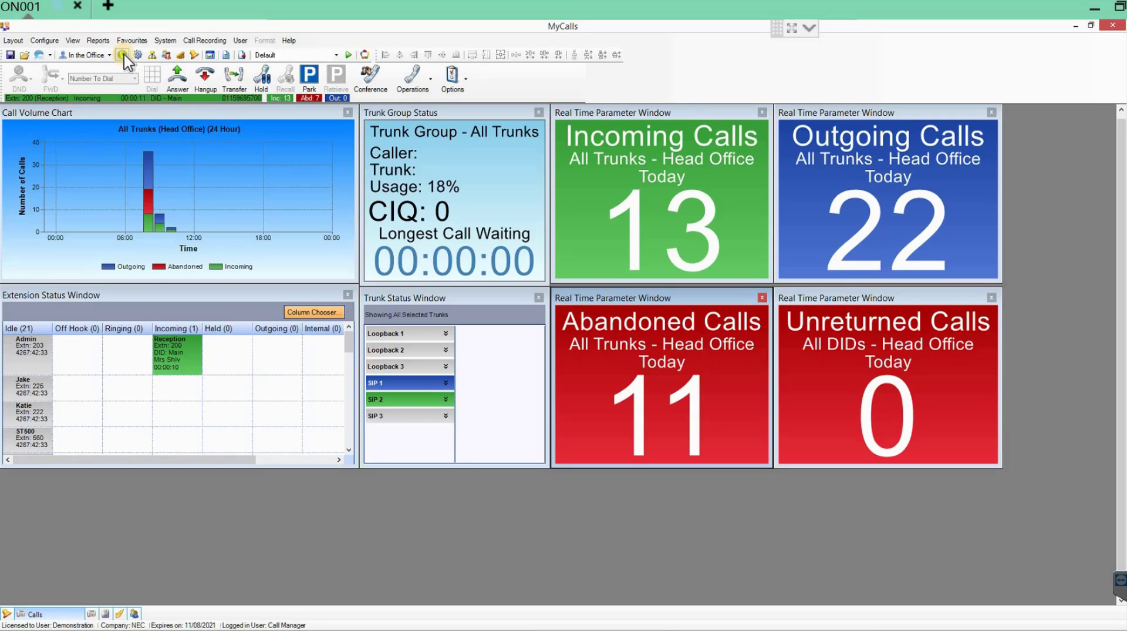
click(124, 55)
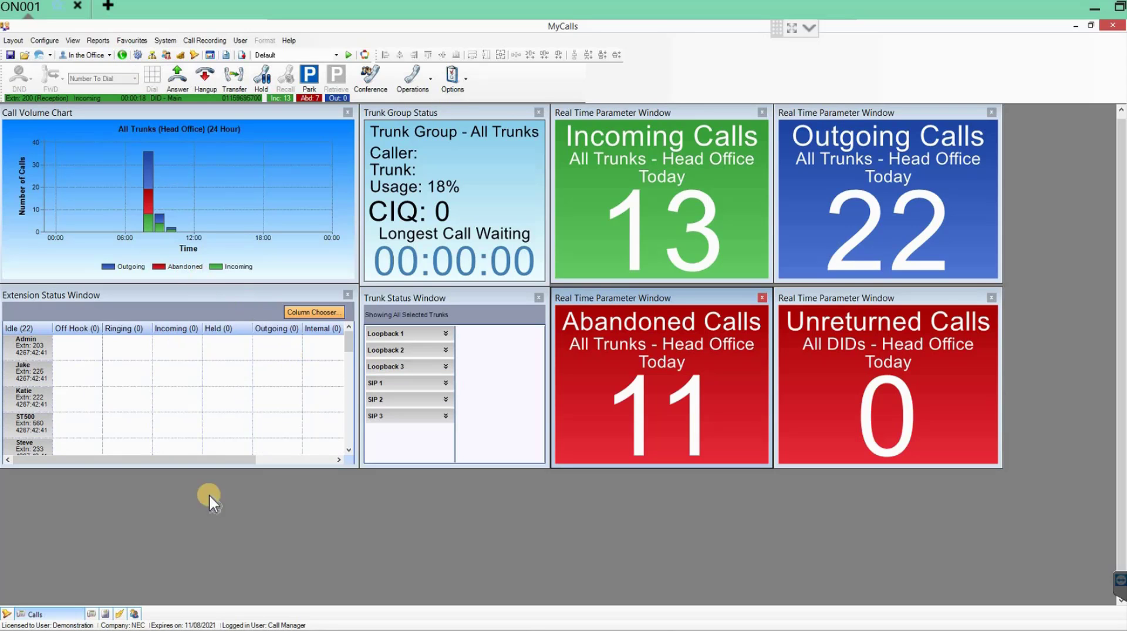
- Open the recording of the incoming 25/09/2020 10:37 Reception call from the call list, play its beginning, and close the Call Player
click(54, 615)
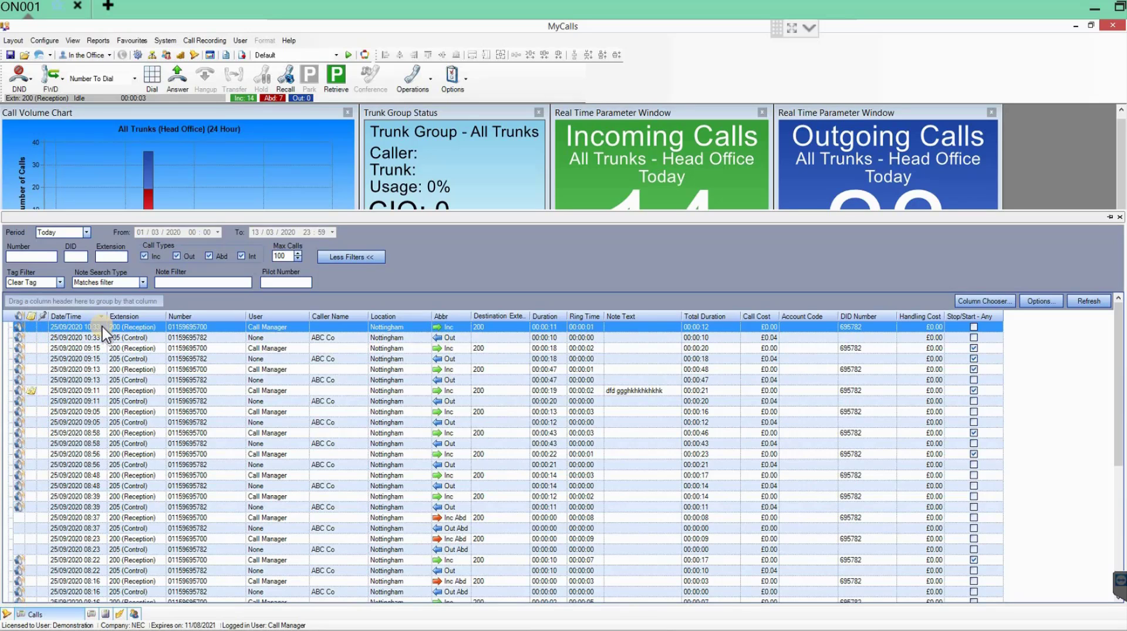
click(19, 326)
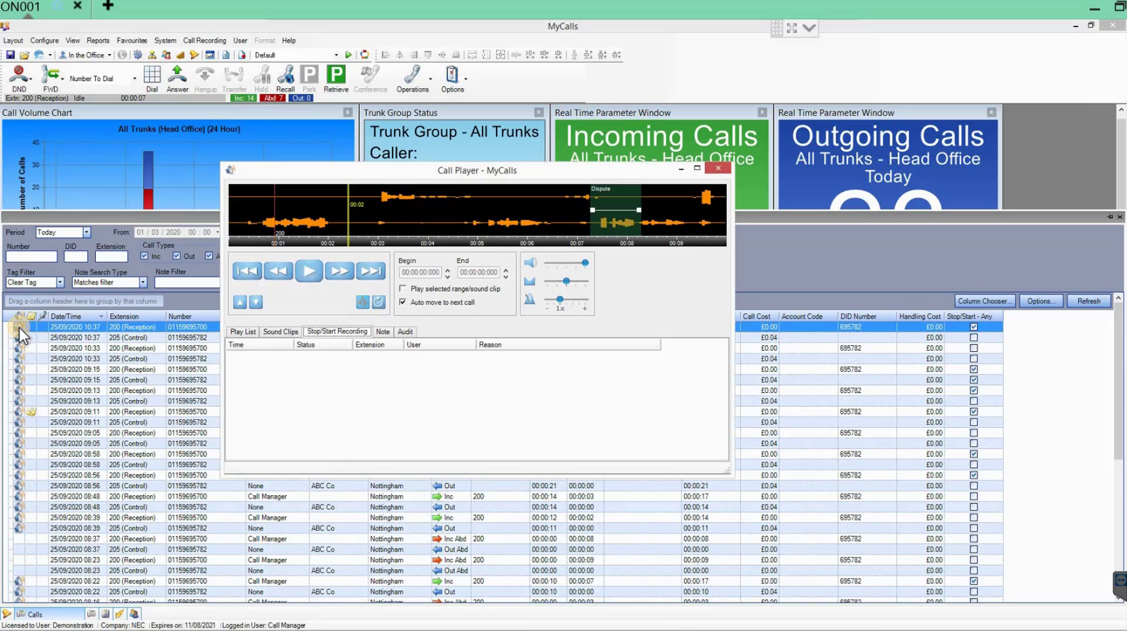
click(312, 272)
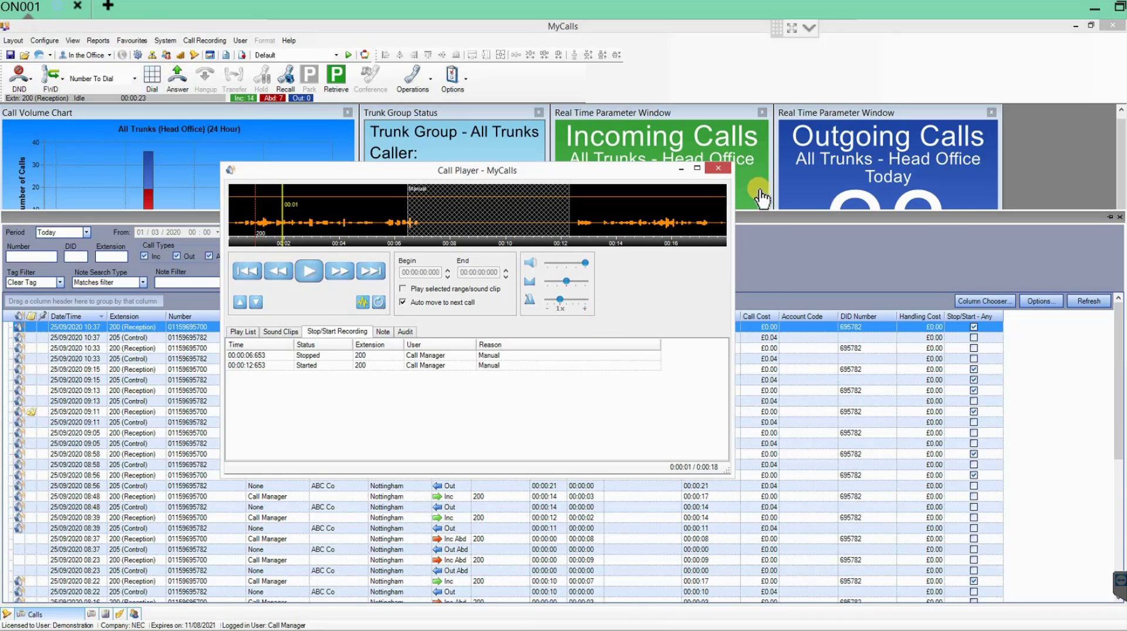
click(720, 171)
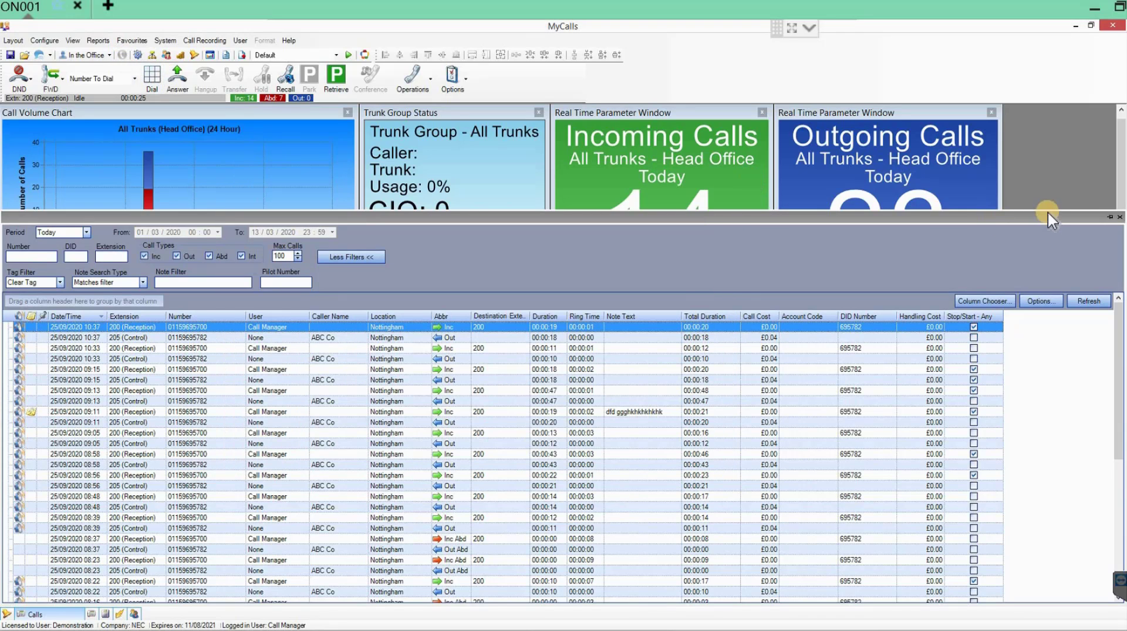
click(1110, 217)
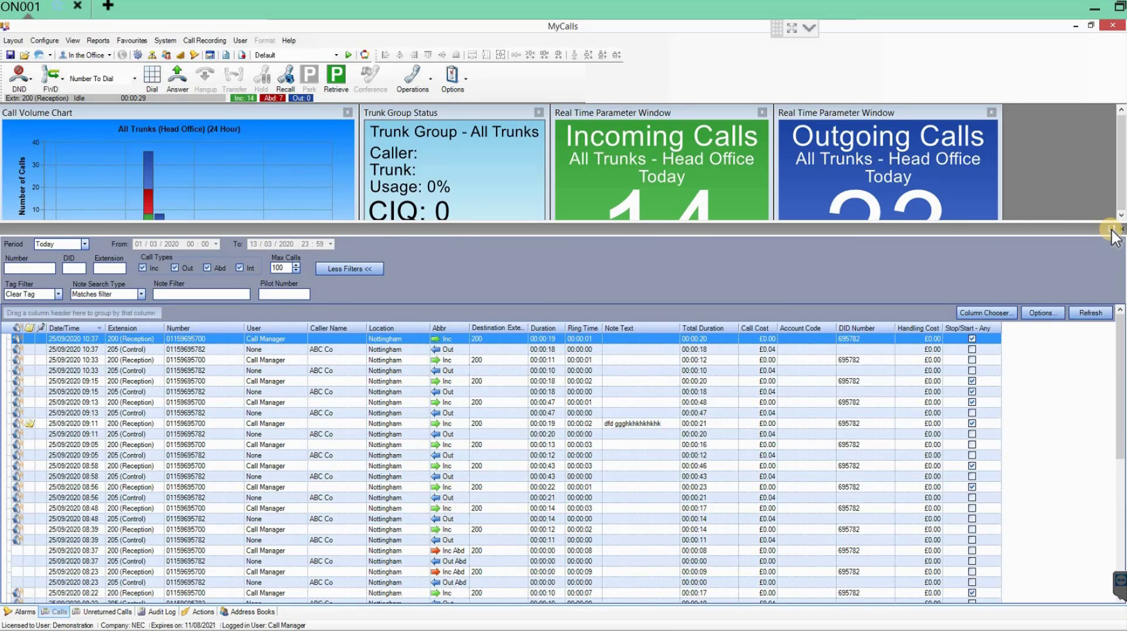
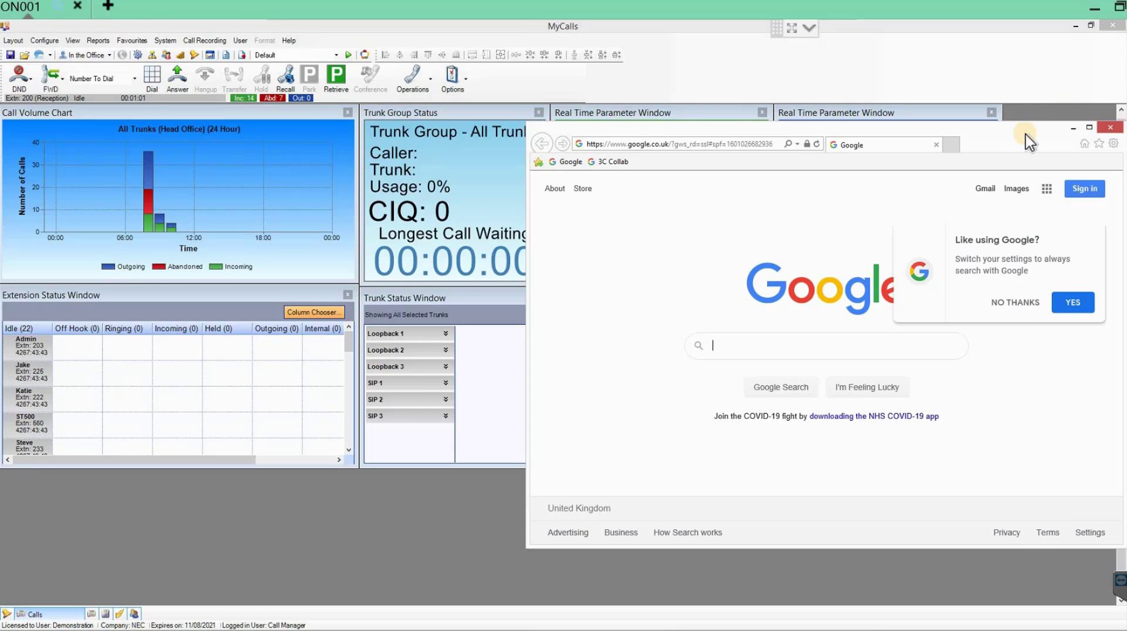
- In the web browser, search Google for "nec enterprise" and open the NEC Enterprise Solutions website
drag(1011, 134, 999, 86)
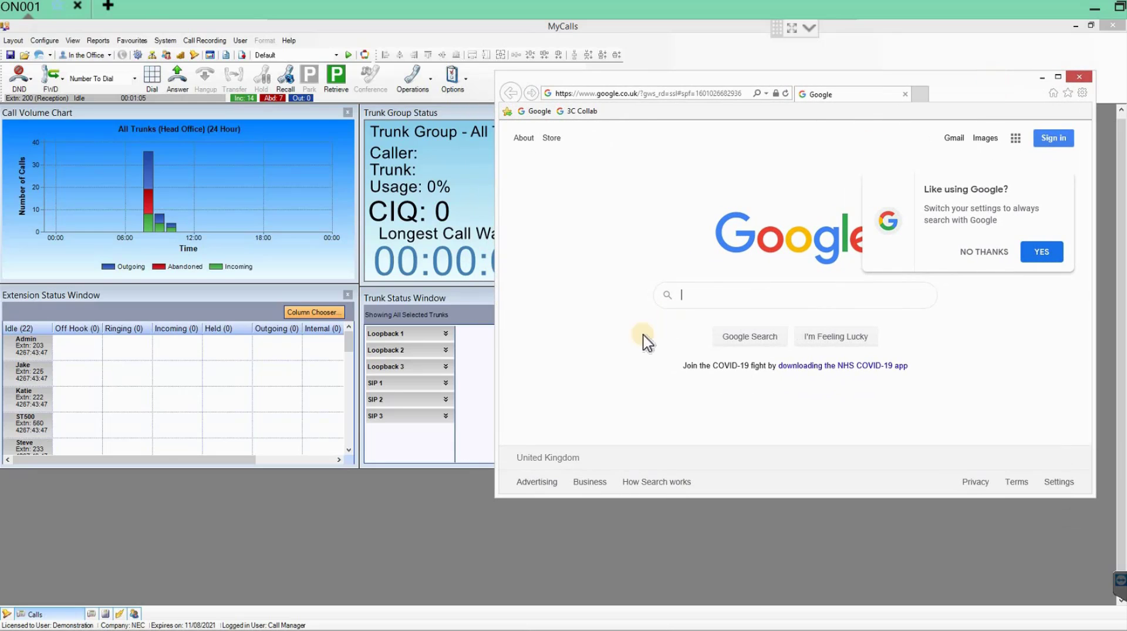
click(711, 296)
text(n)
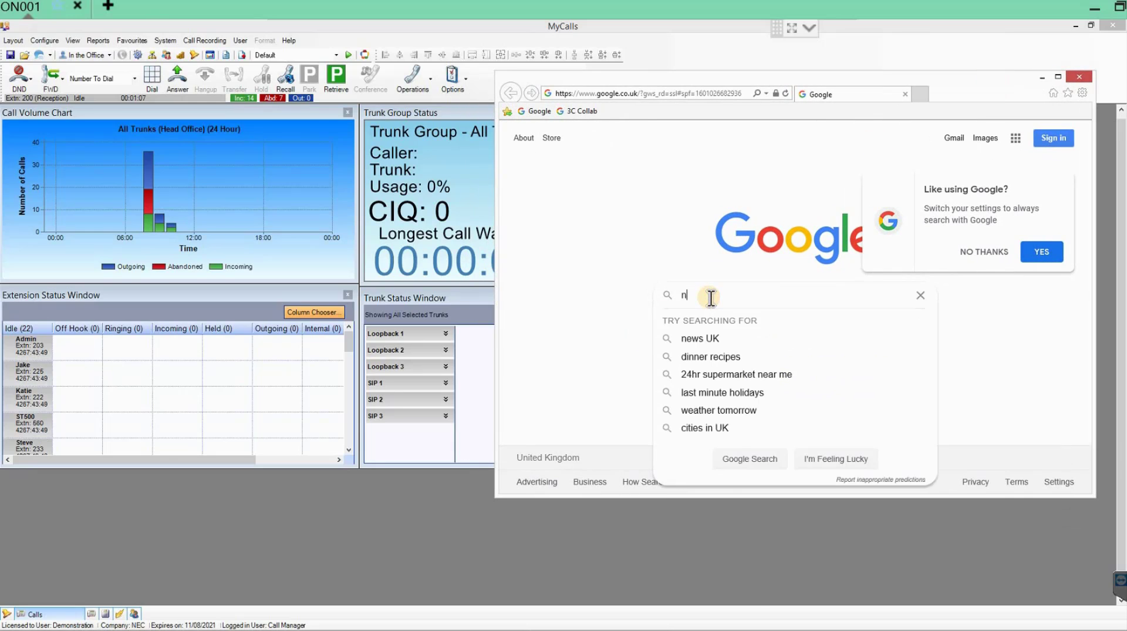
text(ec enterprise)
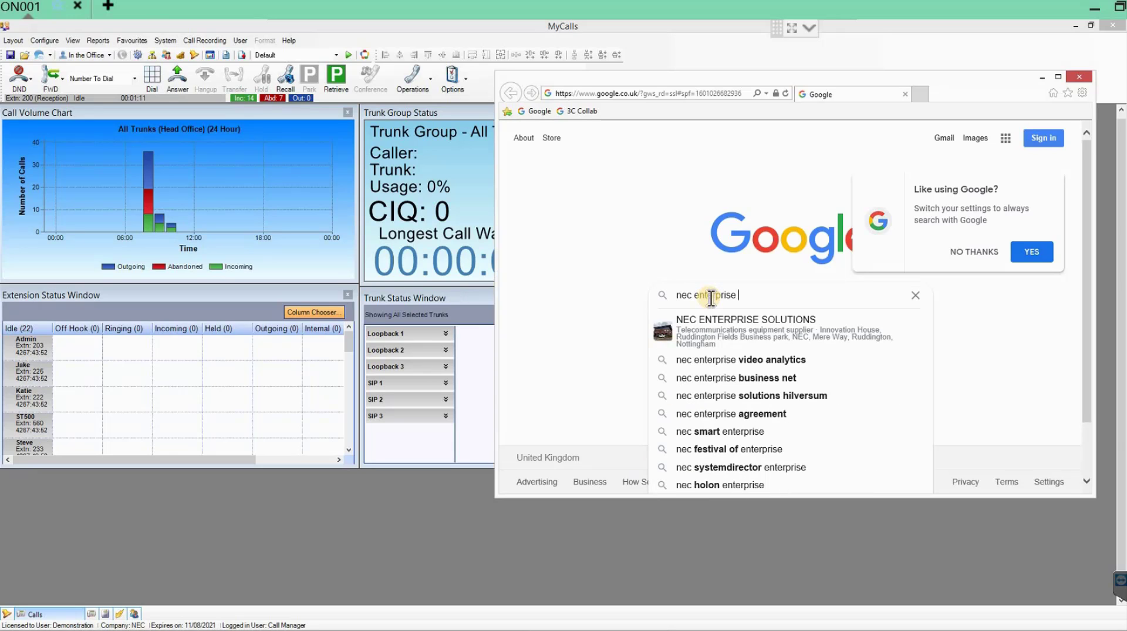
key(Return)
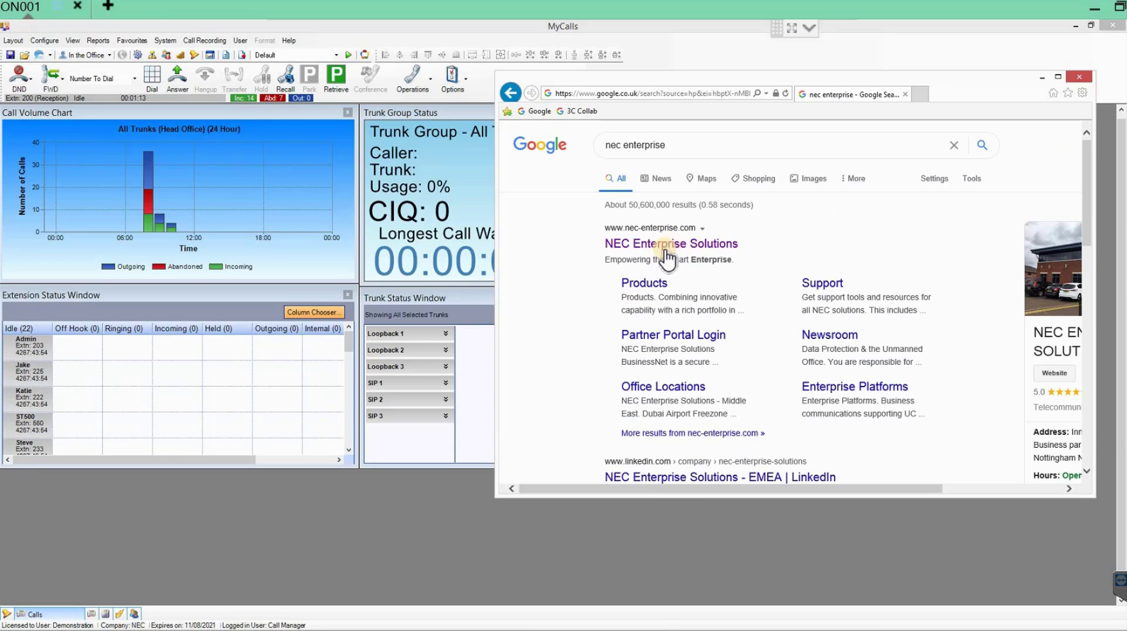
click(667, 248)
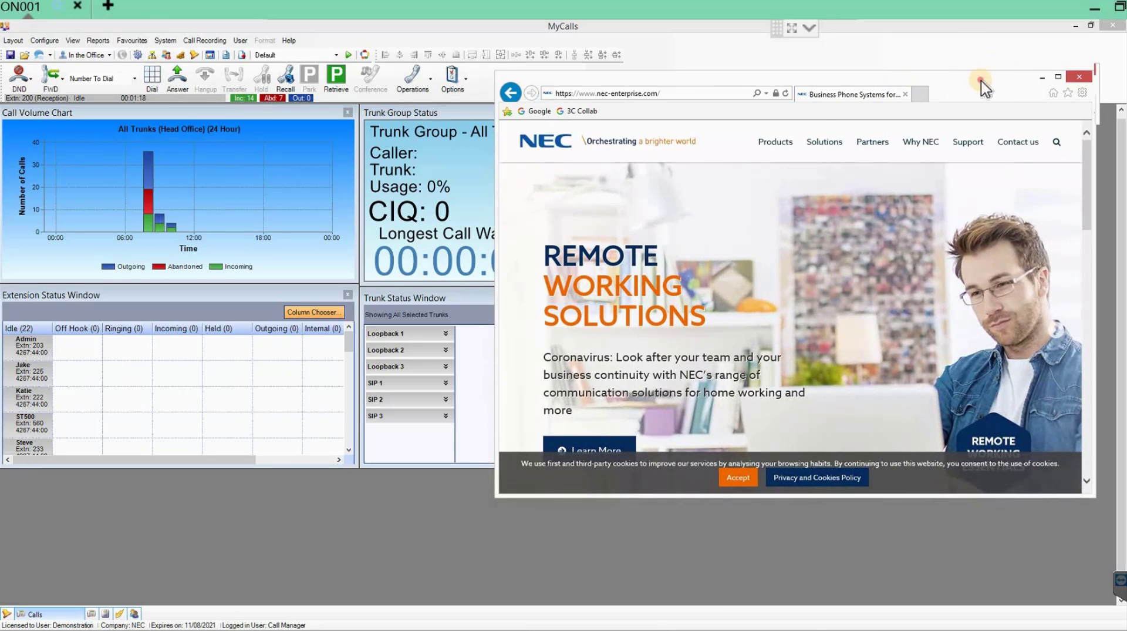
- Move the browser window clear of the MyCalls toolbar and bring up the personal details form on the website's Contact us page
drag(984, 87, 929, 174)
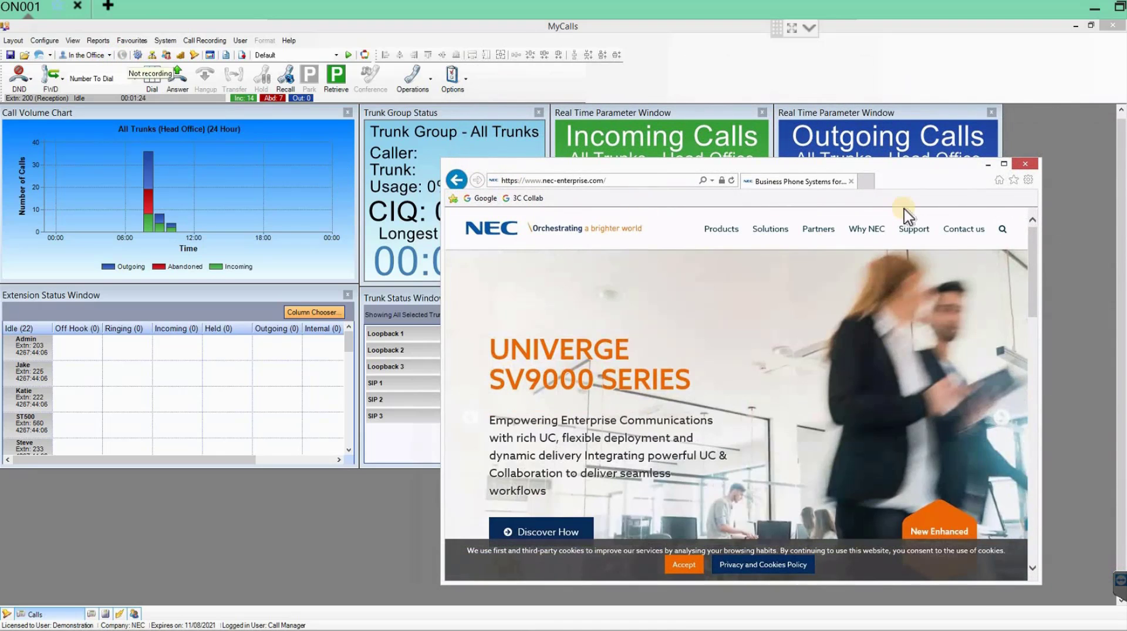
click(964, 231)
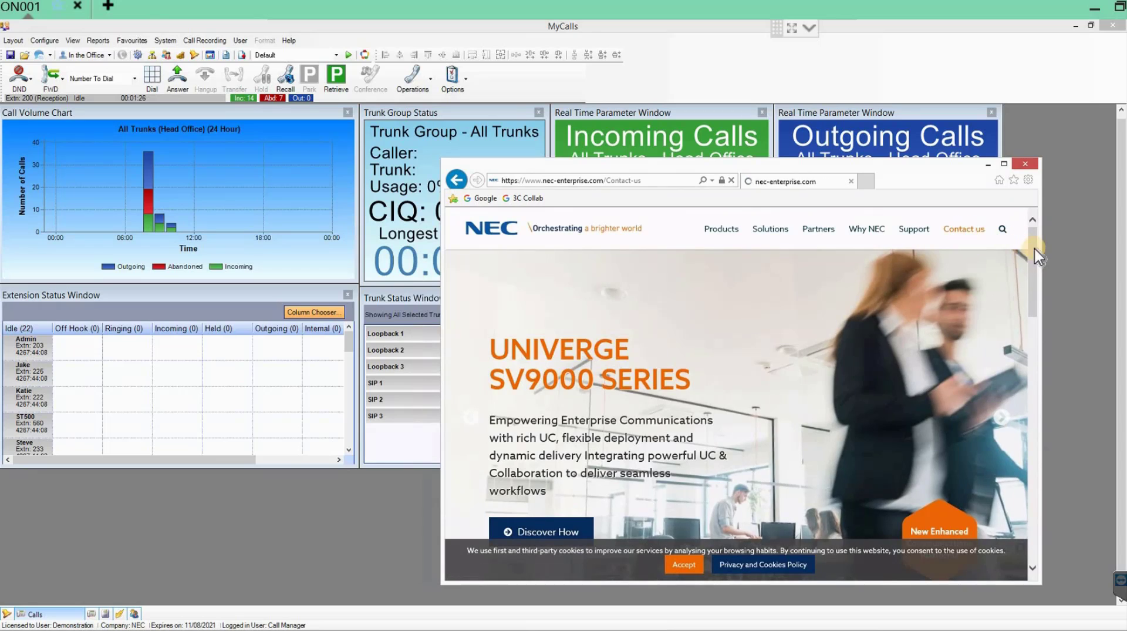
drag(1034, 288, 1034, 347)
scroll(1033, 352, down, 5)
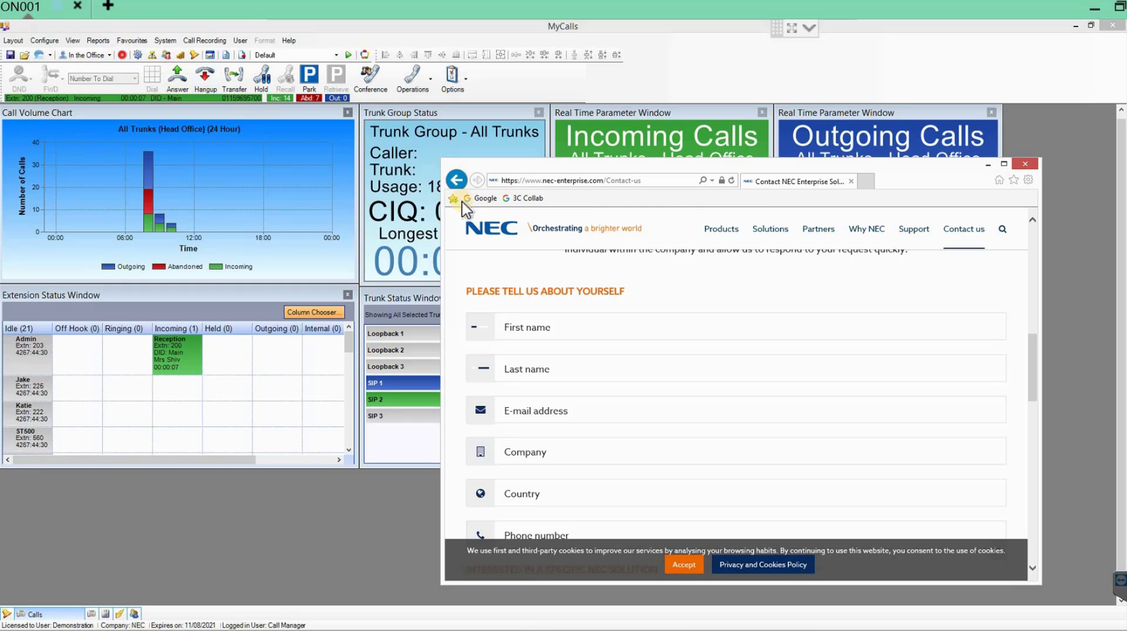
- During the active call, put the cursor in the First name, Last name, E-mail address and Company fields in turn to trigger automatic recording stops and starts
click(549, 325)
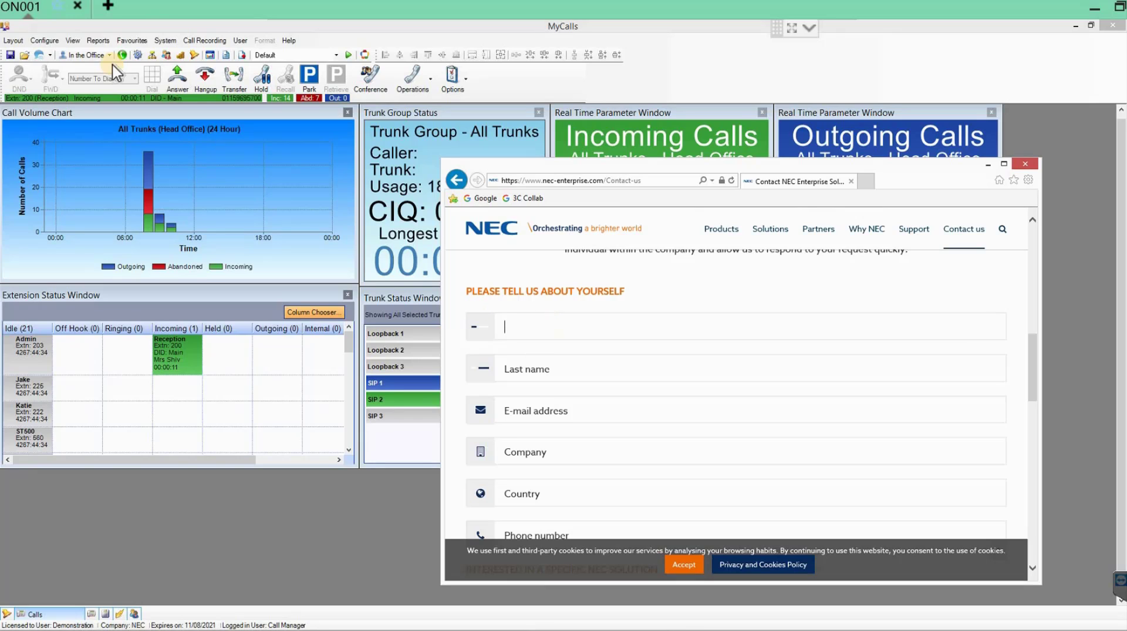
click(540, 364)
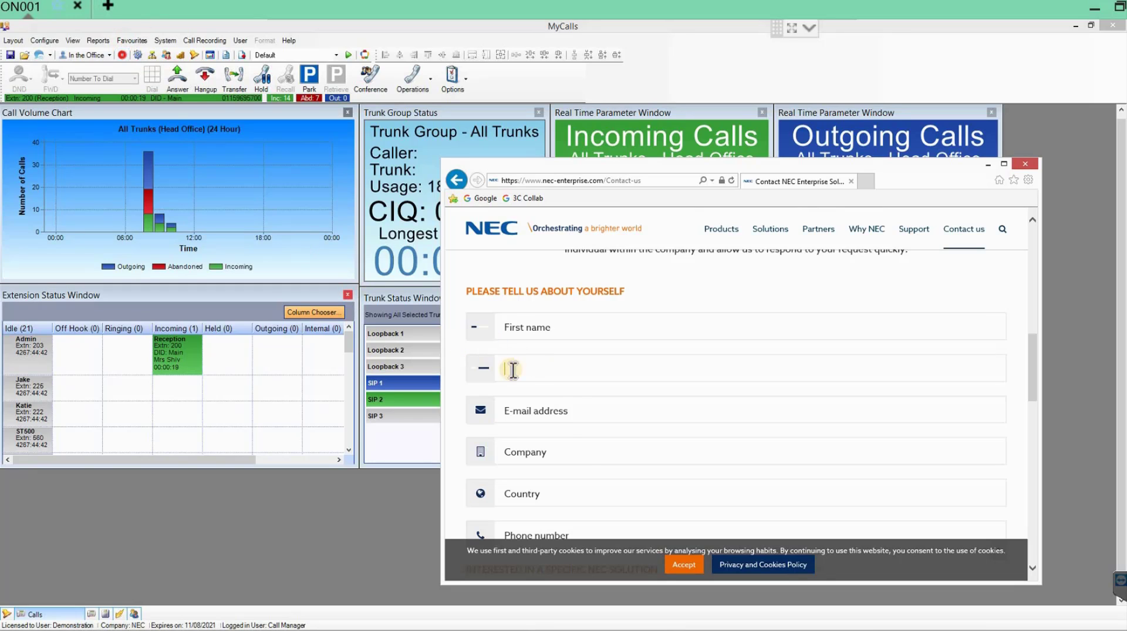
click(570, 410)
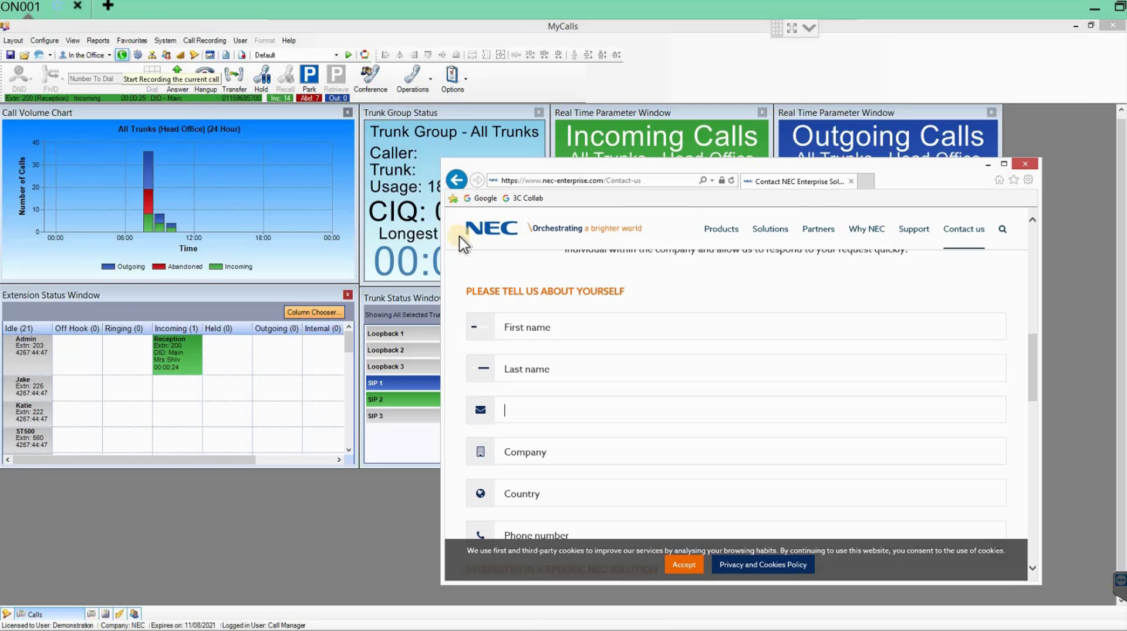
click(532, 449)
click(122, 55)
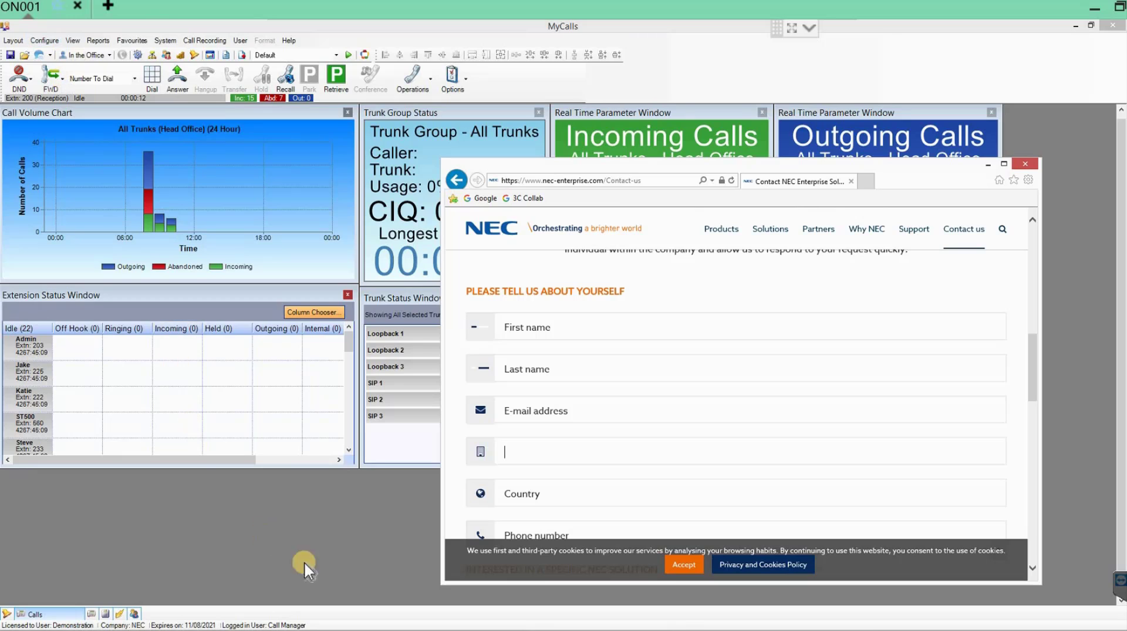
- Close the browser, then play the beginning of the incoming 25/09/2020 10:39 Reception call's recording from the MyCalls call list and pause it
click(1026, 163)
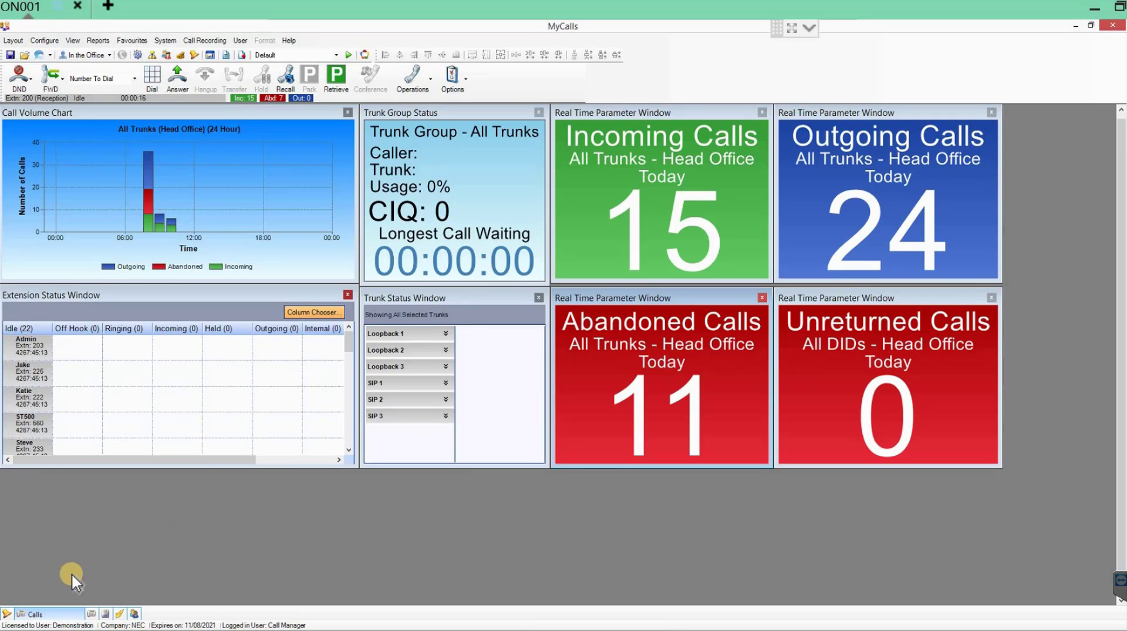
click(45, 611)
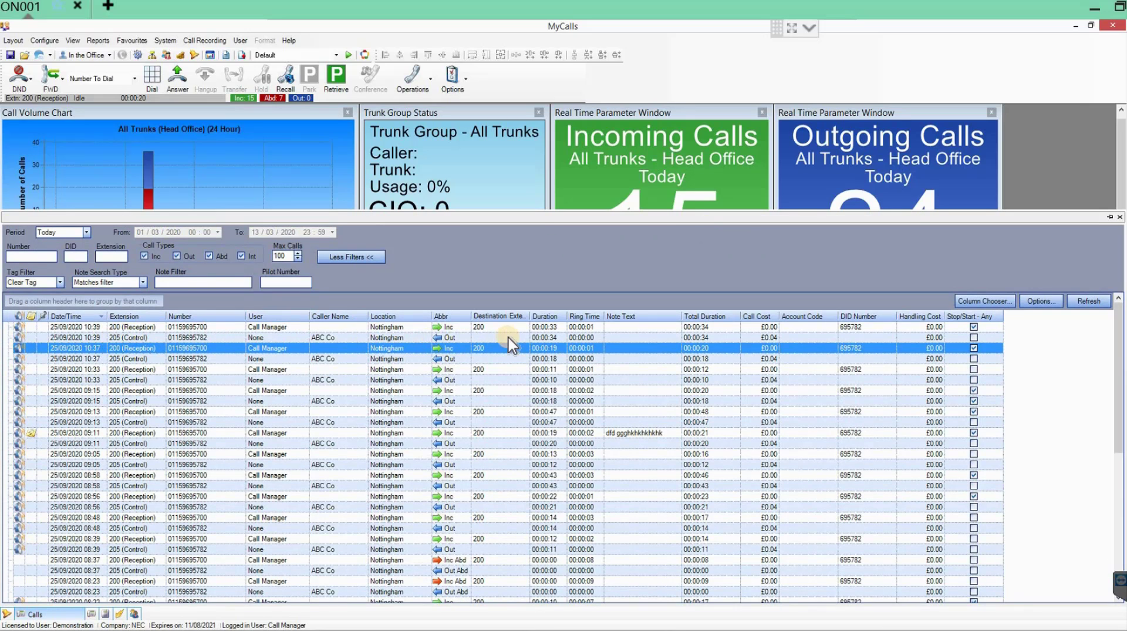
click(16, 328)
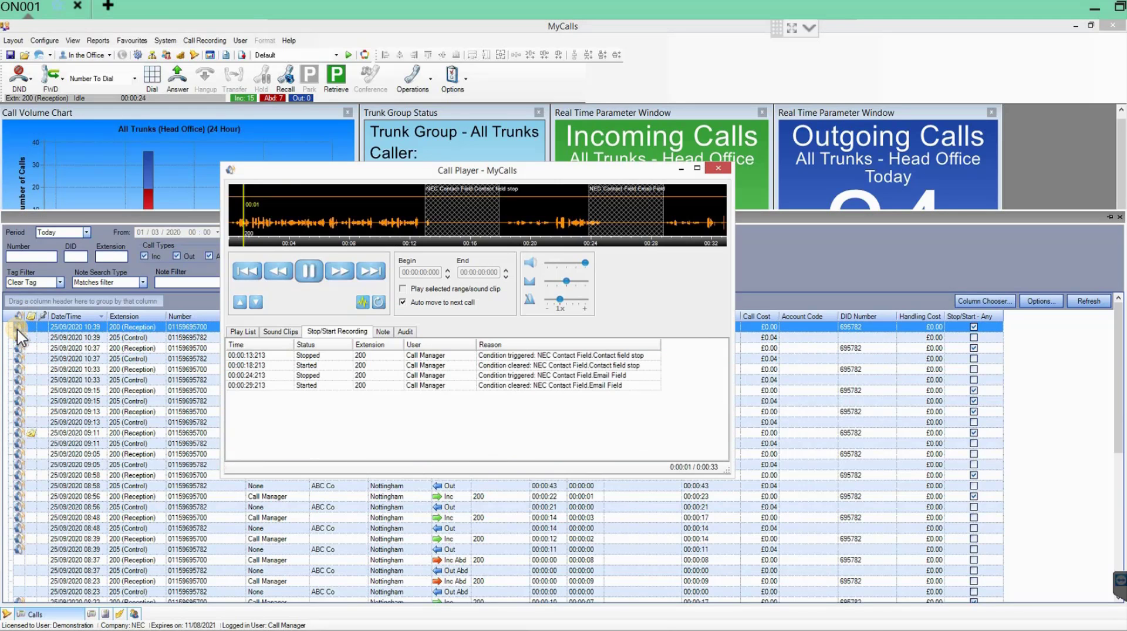
click(311, 273)
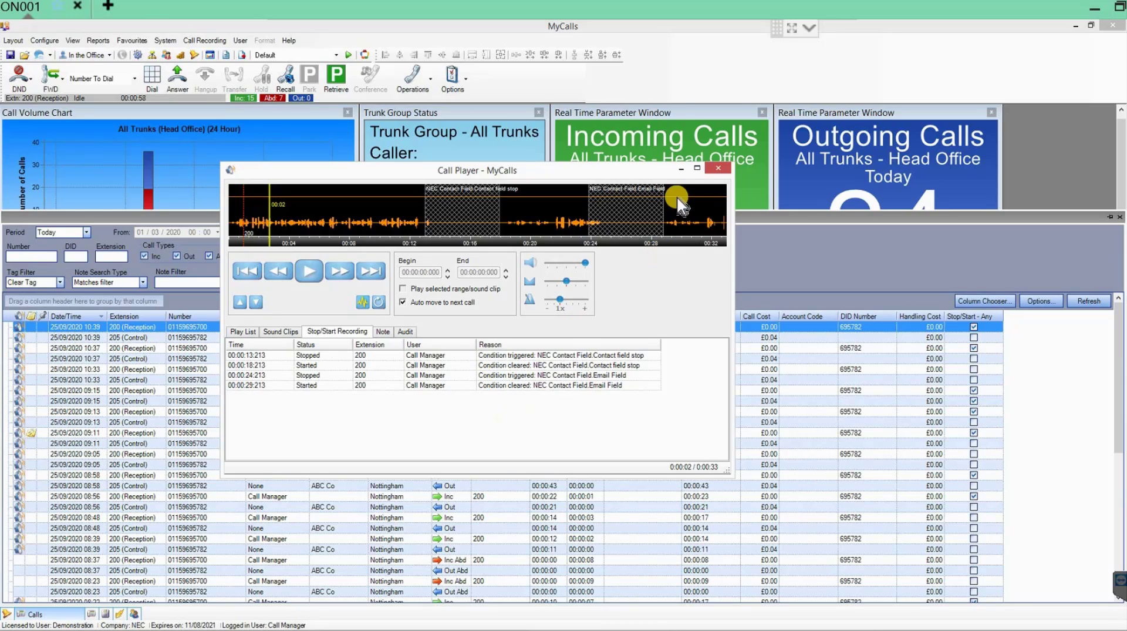
- Close the Call Player and hide the call list so the full dashboard shows
click(719, 170)
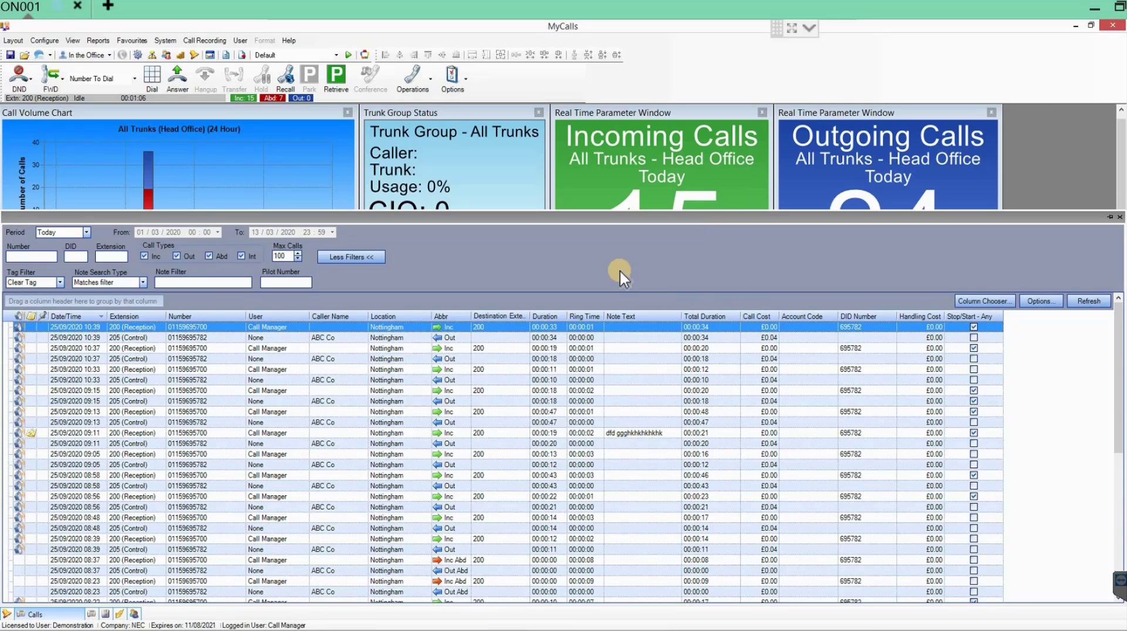
click(1111, 217)
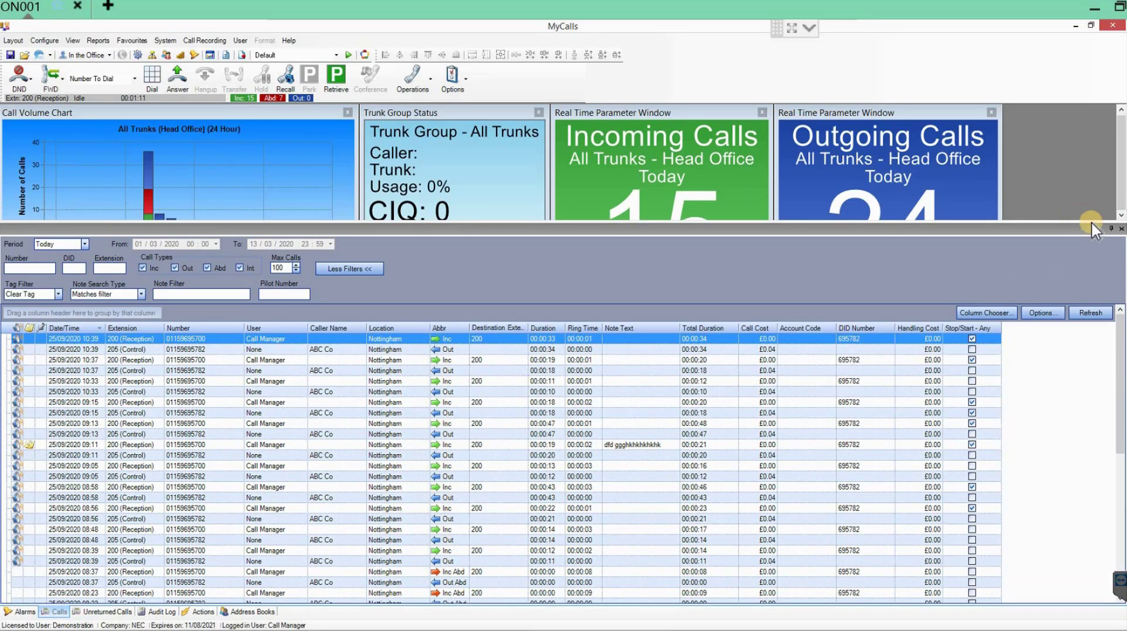
click(1112, 228)
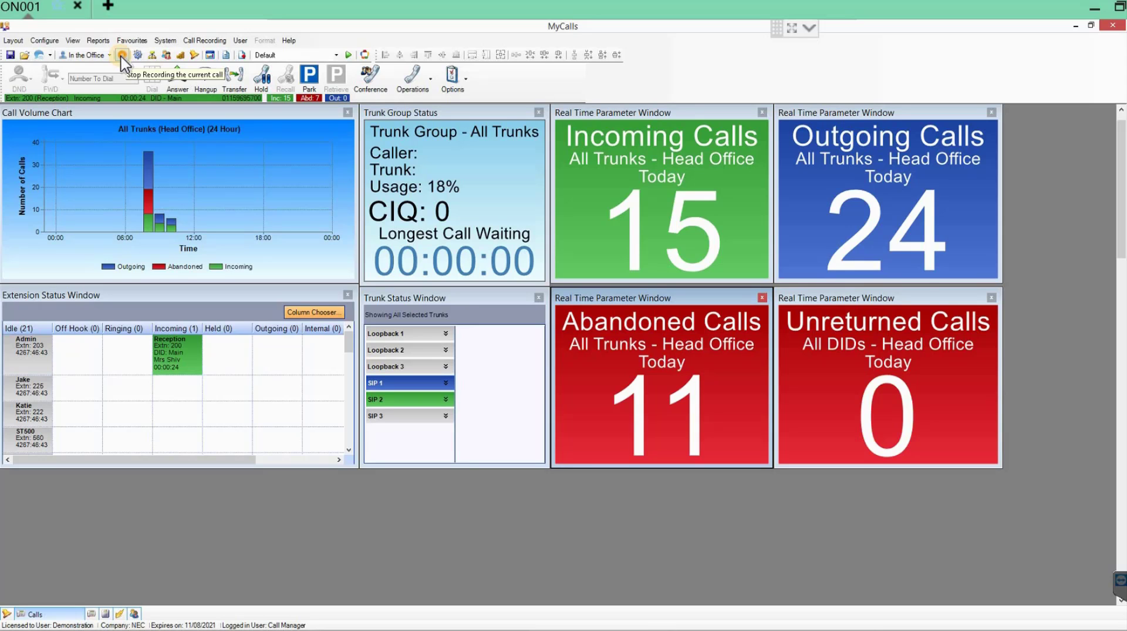
- Play the beginning of the incoming 25/09/2020 10:41 Reception call's recording from the call list, pause it, and close the player and call list
click(45, 613)
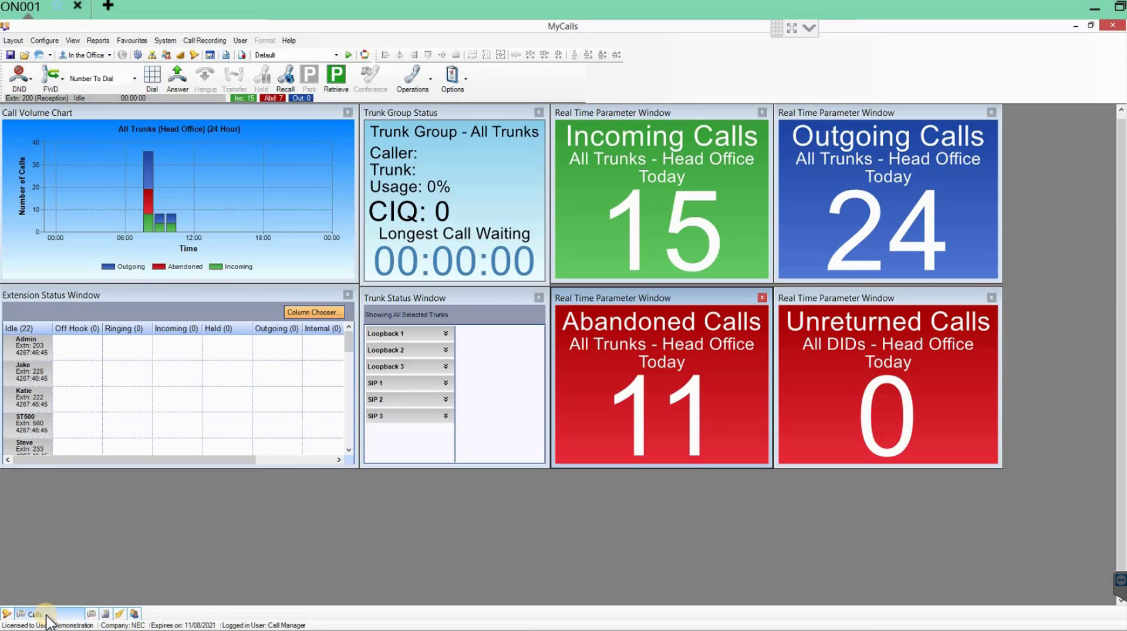
click(35, 347)
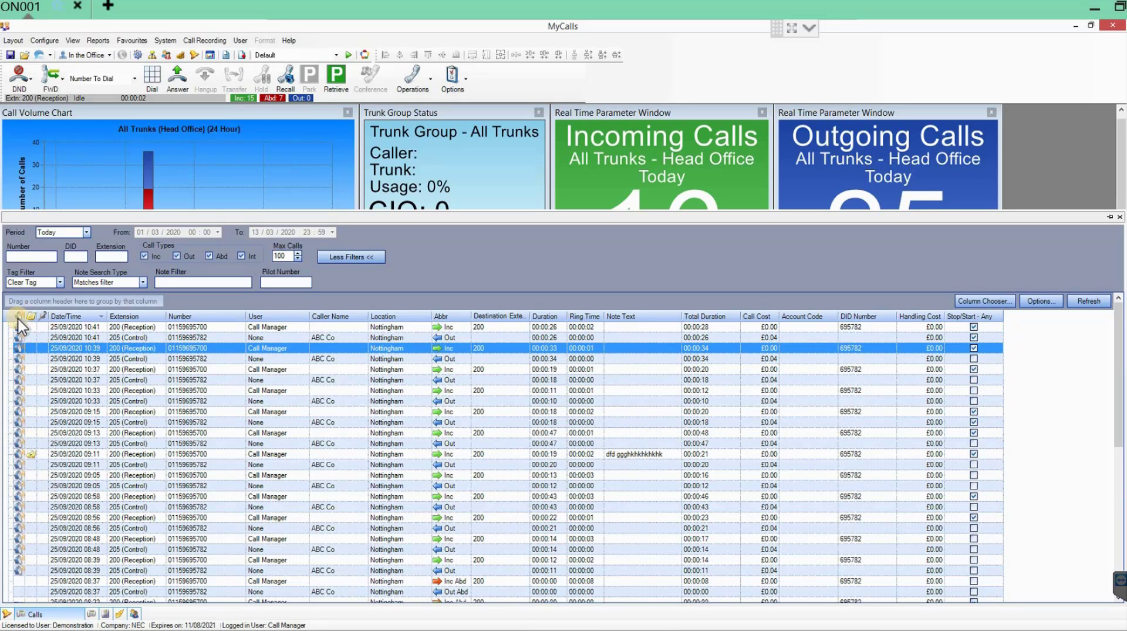
click(17, 326)
click(290, 210)
click(306, 271)
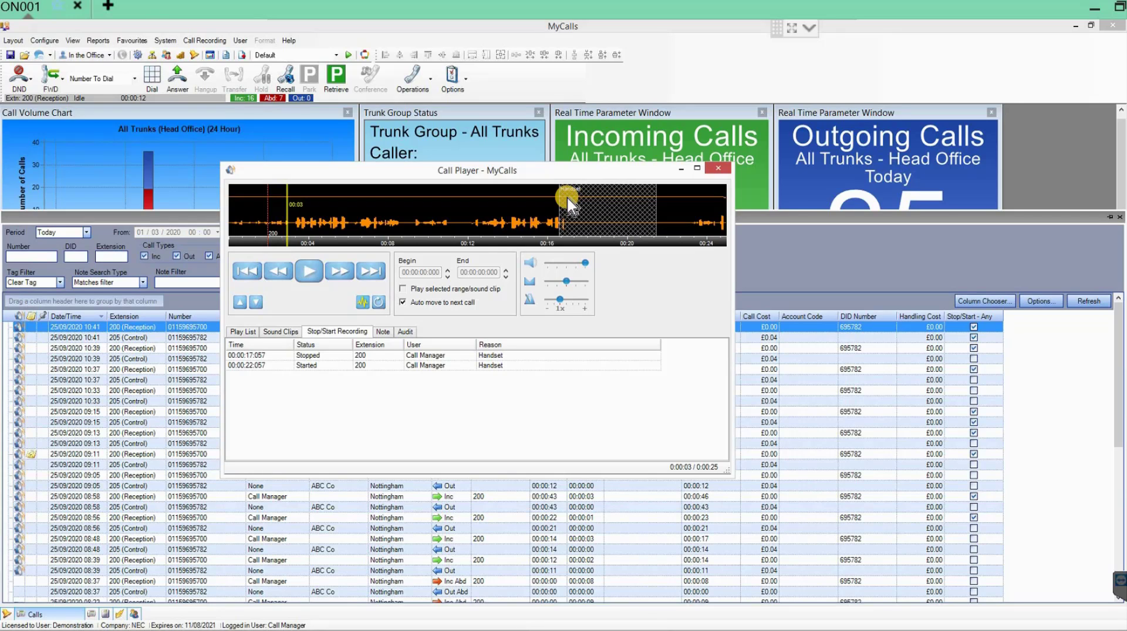
click(718, 168)
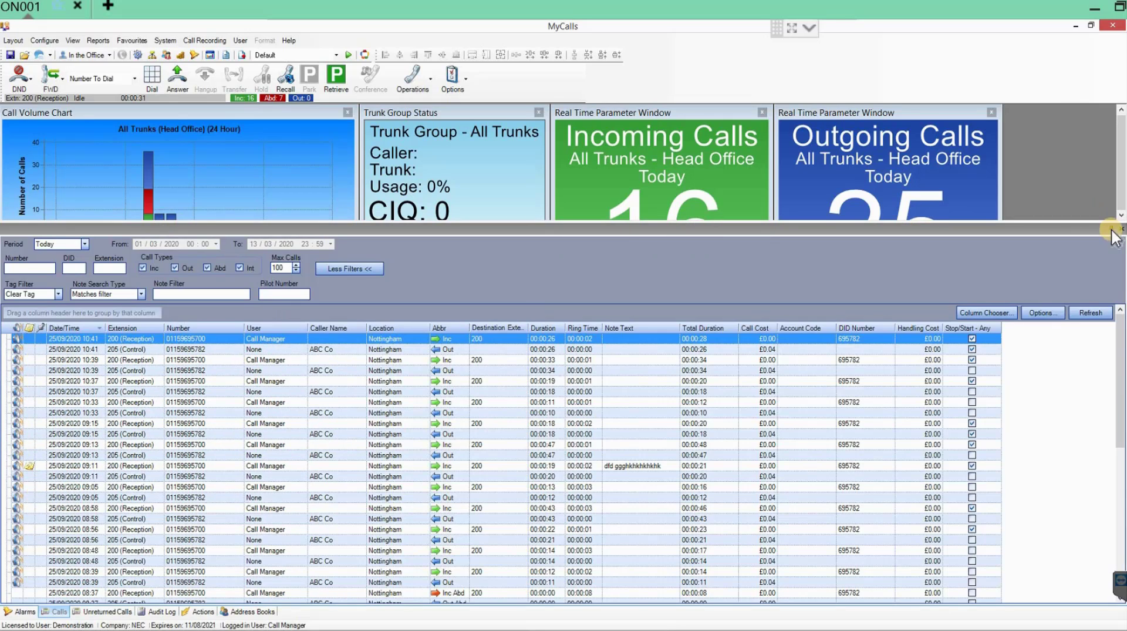
click(1110, 217)
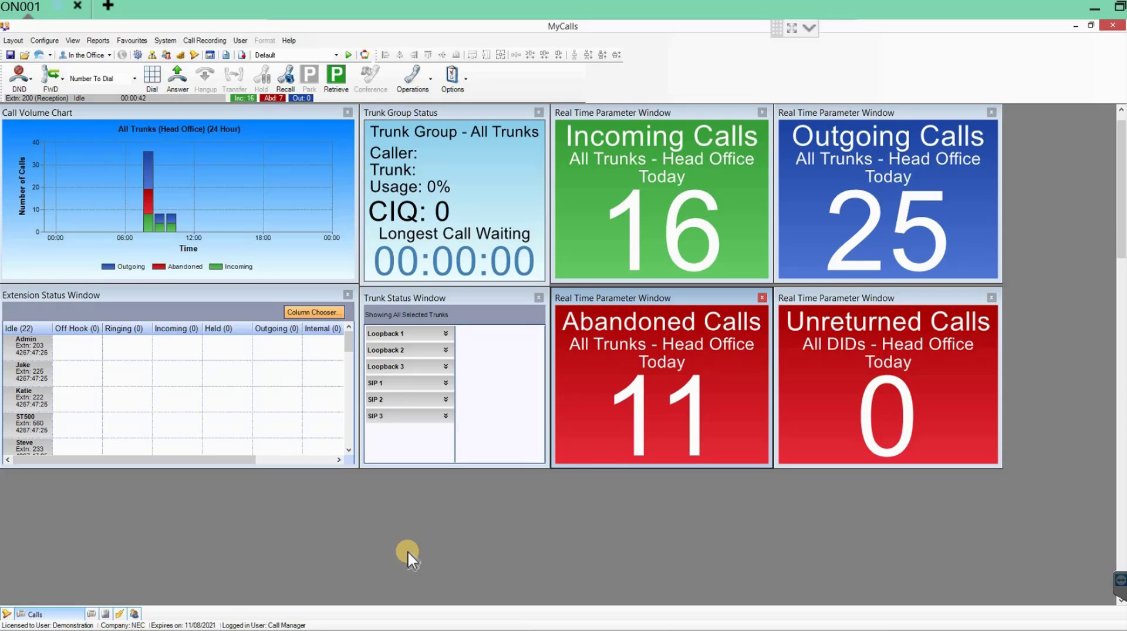
- Run the "List: All Calls" report from Daily Reports and reposition the Report Viewer window
click(97, 40)
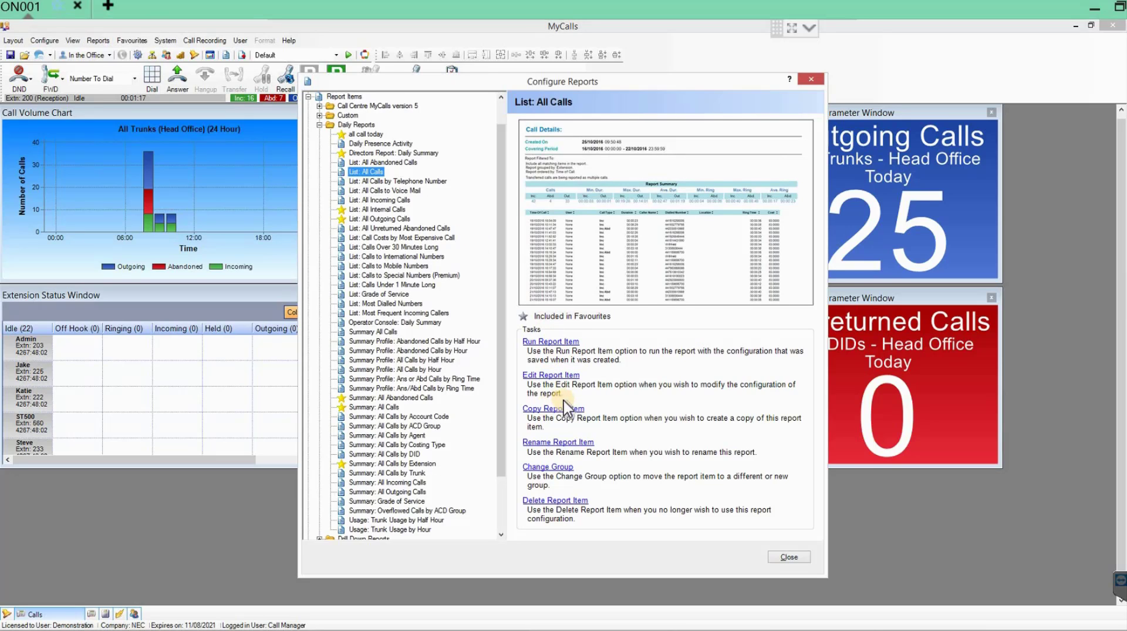
click(552, 342)
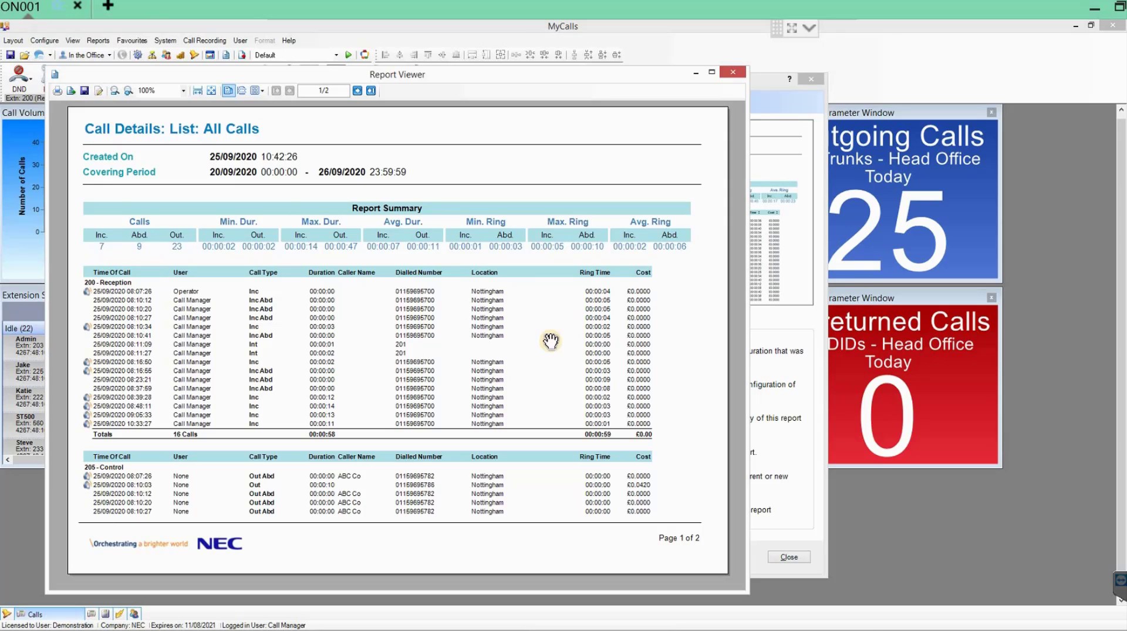
drag(475, 83, 585, 64)
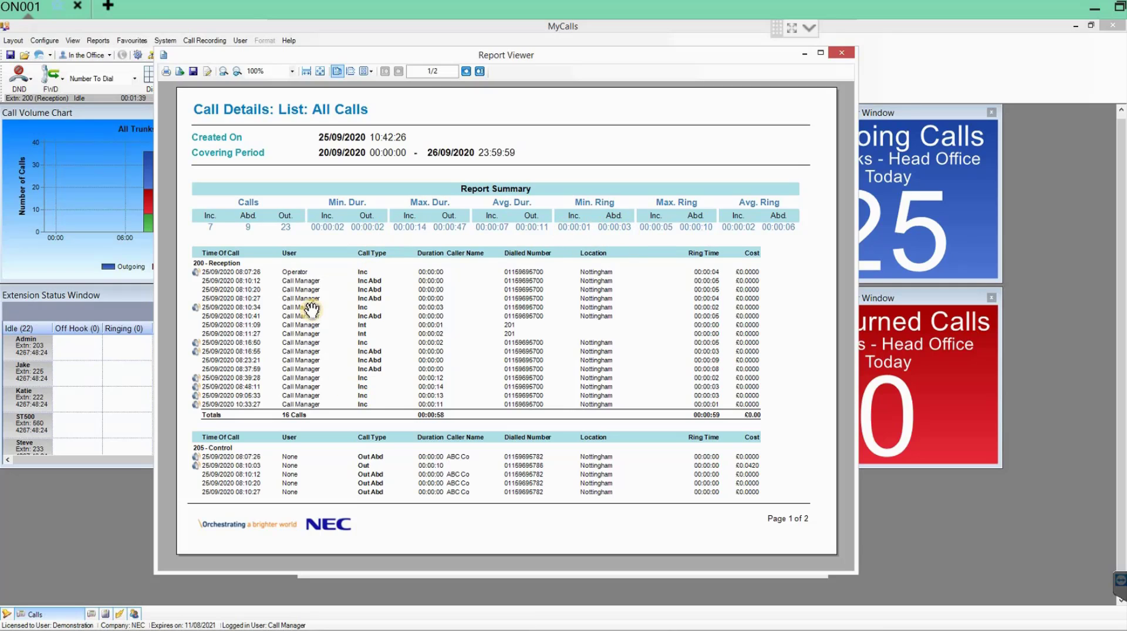
- Open the recording of the first Reception call (25/09/2020 08:07:26) from the report, then close the Call Player and Configure Reports
click(196, 273)
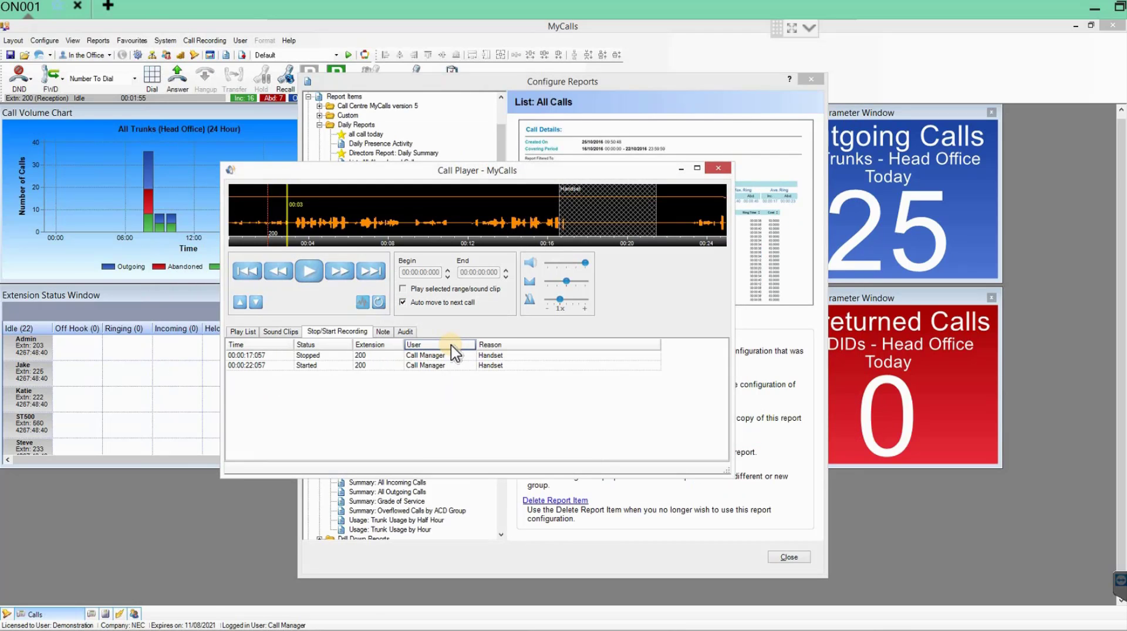
click(718, 168)
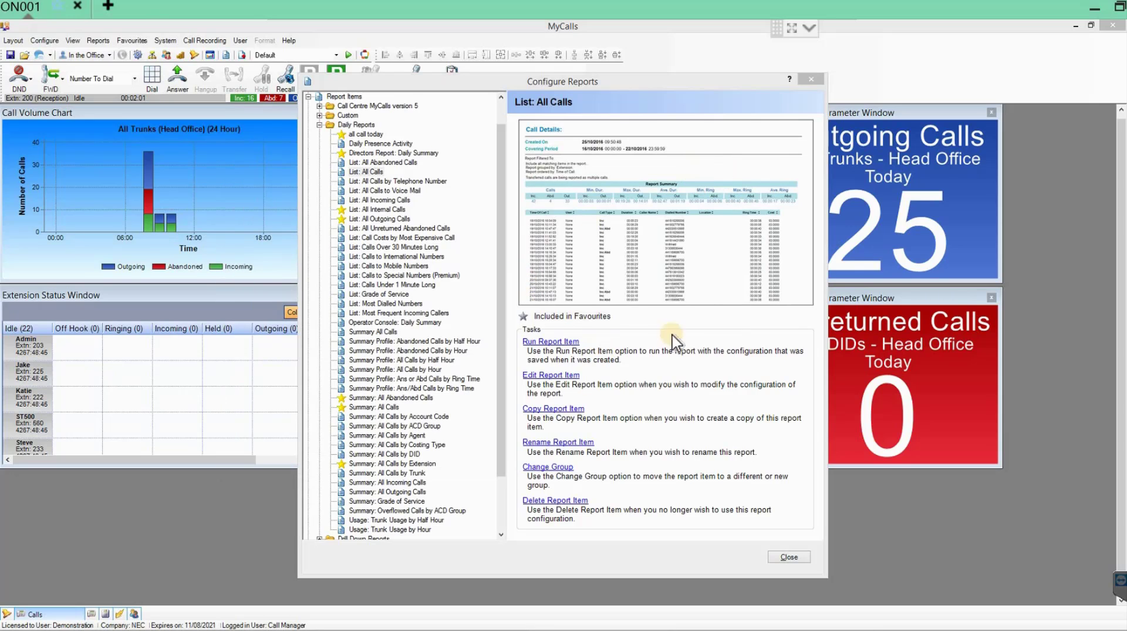
click(812, 79)
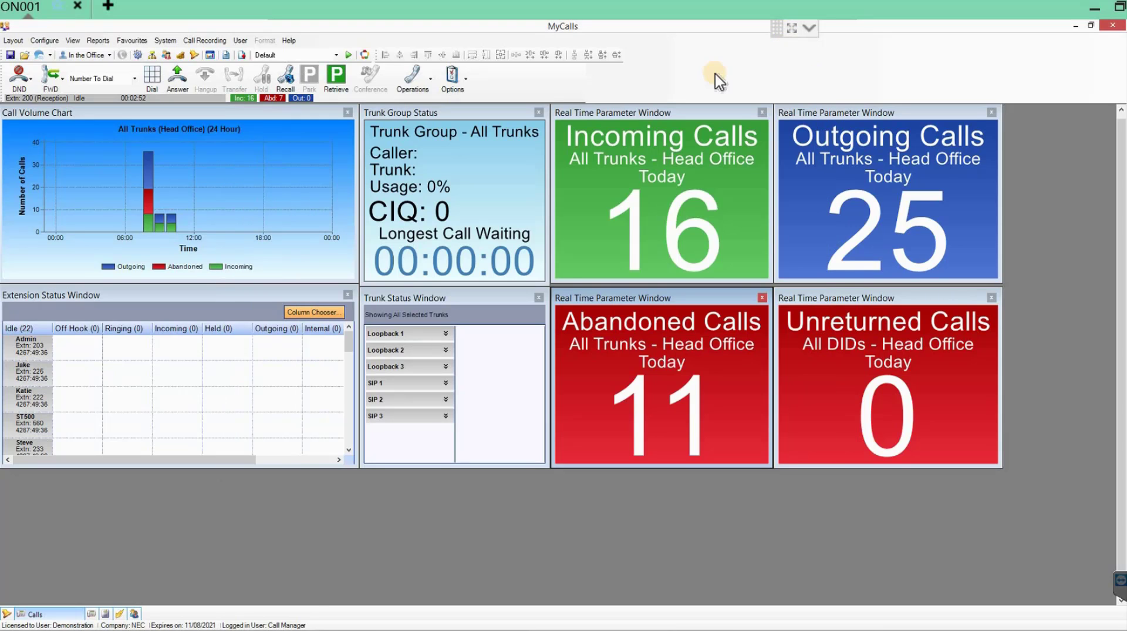